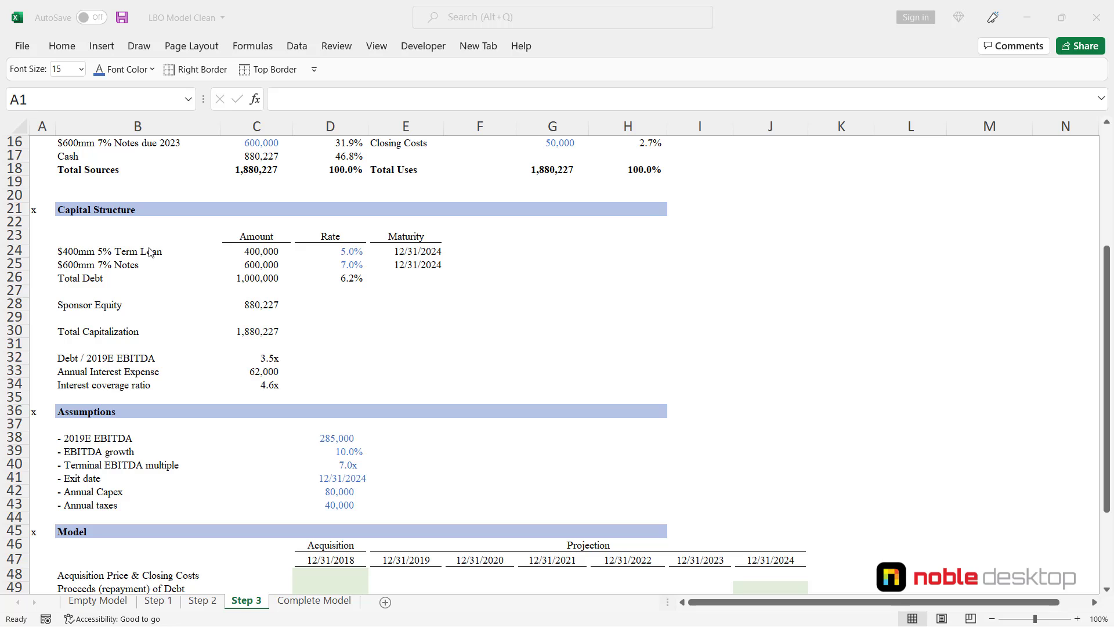
In cell D48, enter the acquisition price and closing costs as negative total uses with the formula =-G18.
scroll(149, 251, "down", 2)
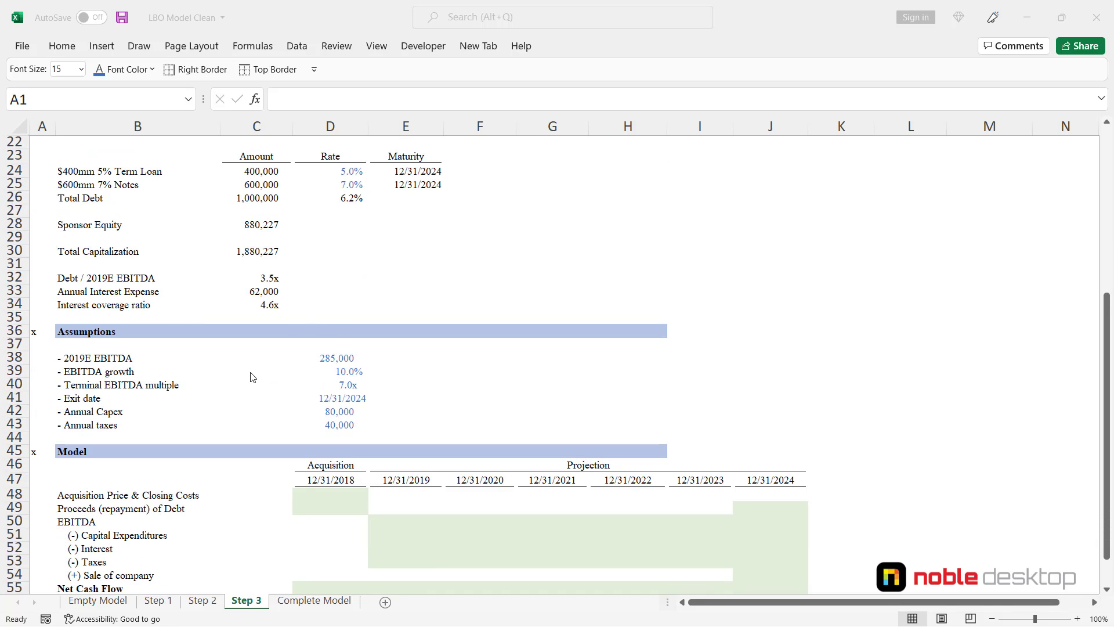
scroll(252, 377, "down", 2)
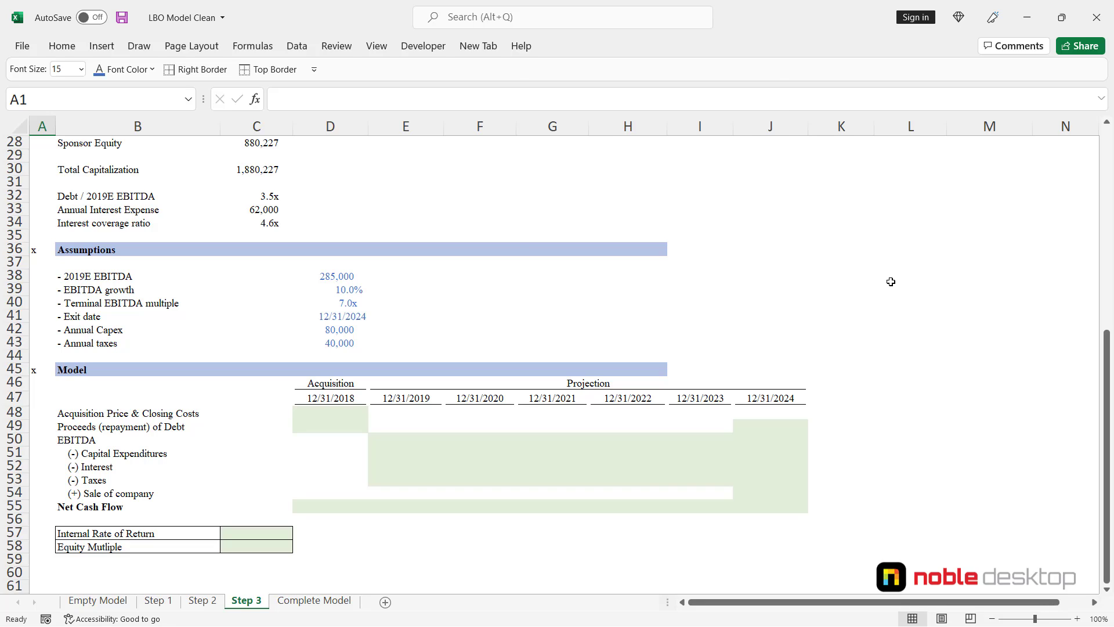
key("ctrl+g")
type("d48")
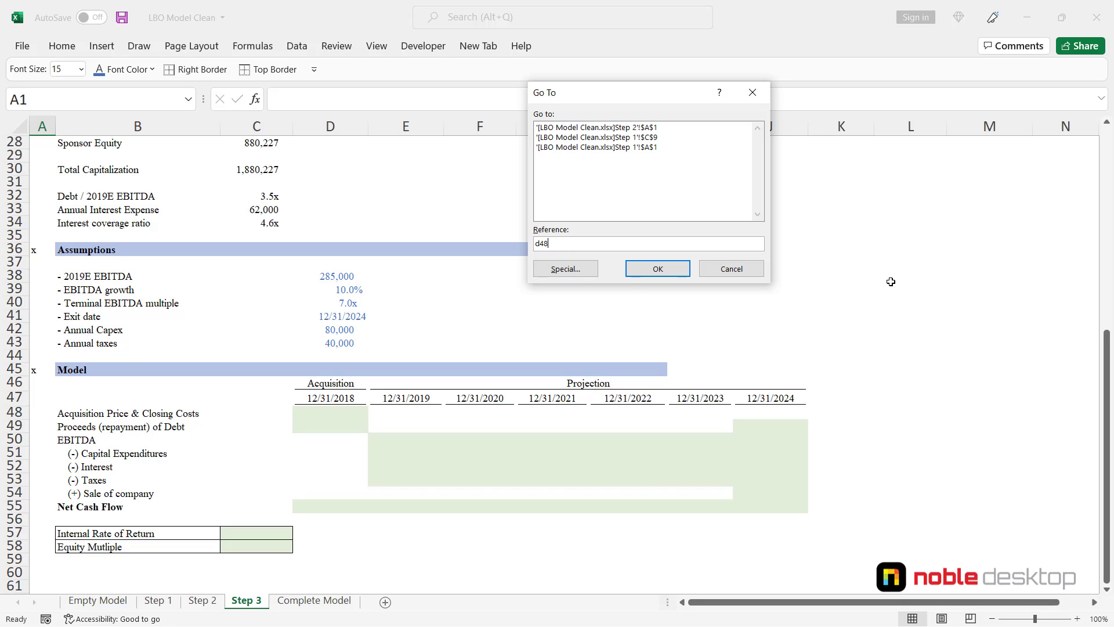
key("Return")
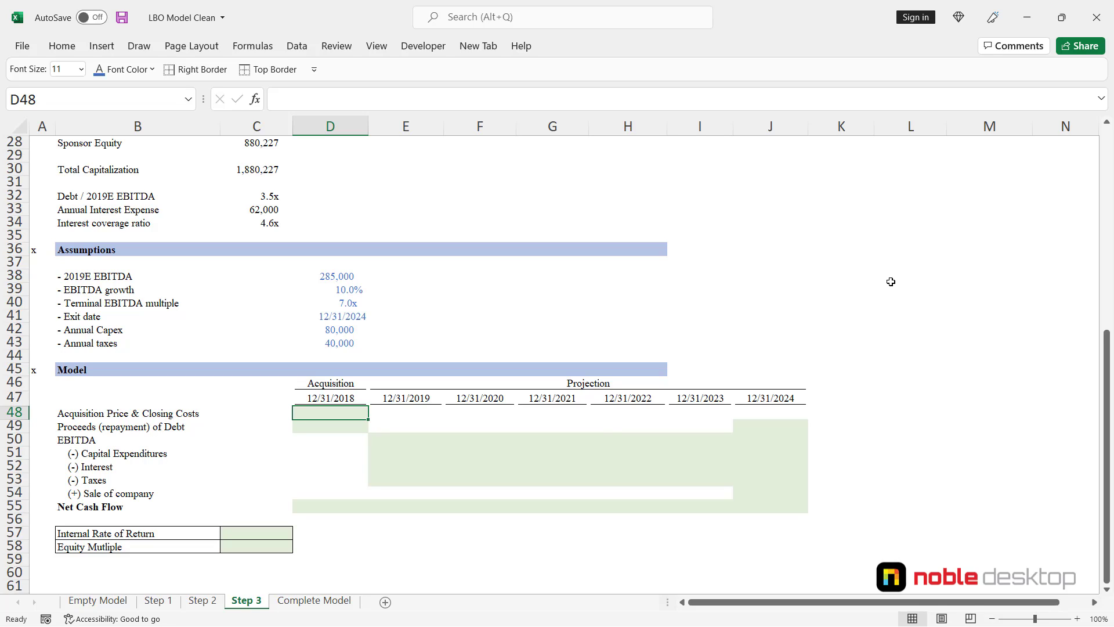
type("=-")
key("Up")
key("Up")
key("Up")
key("Up")
key("Up")
key("Up")
key("Up")
key("Up")
key("Up")
key("Up")
key("Up")
key("Up")
key("Up")
key("Up")
key("Up")
key("Up")
key("Up")
key("Up")
key("Up")
key("Up")
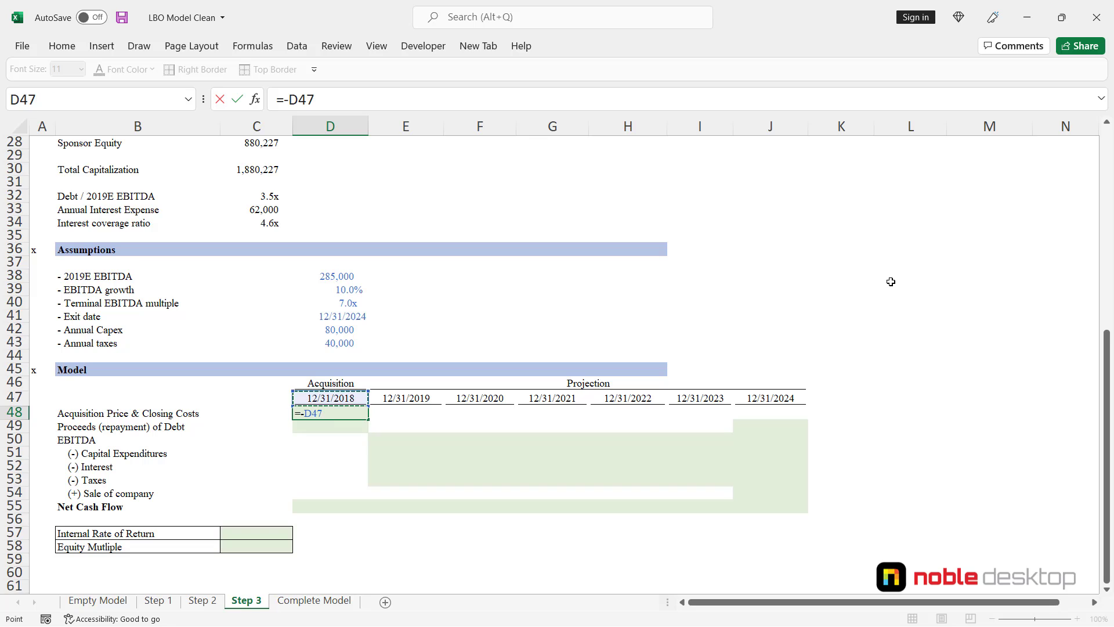
key("Up")
key("Up")
key("Up")
key("Up")
key("Up")
key("Up")
key("Up")
key("Up")
key("Up")
key("Up")
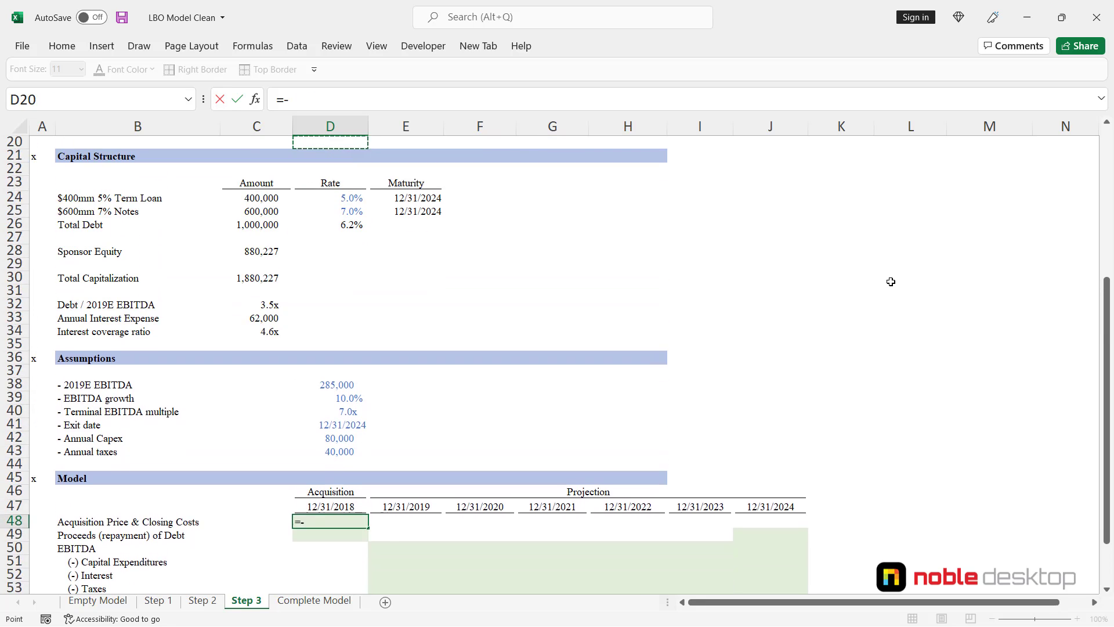
key("Down")
key("Right")
key("Right")
key("Right")
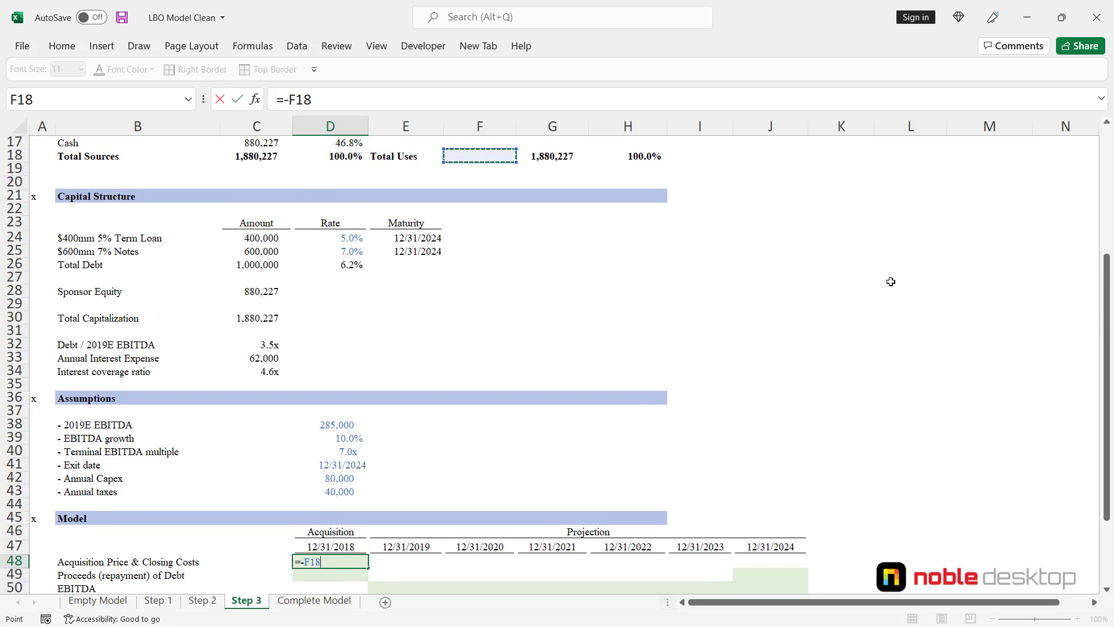
scroll(891, 282, "up", 2)
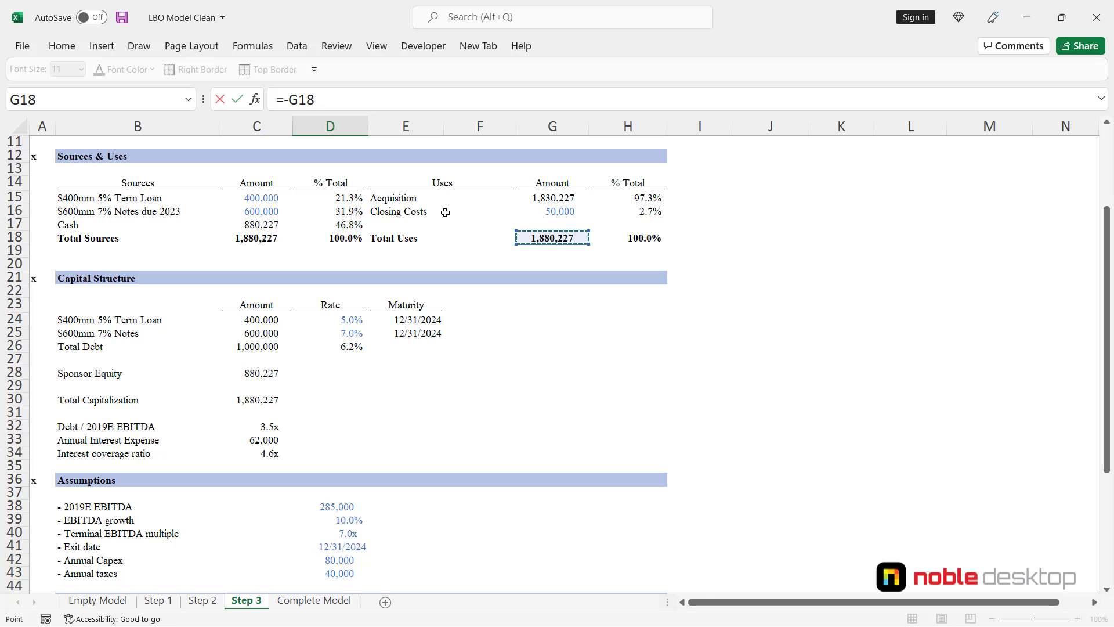
key("ctrl+Return")
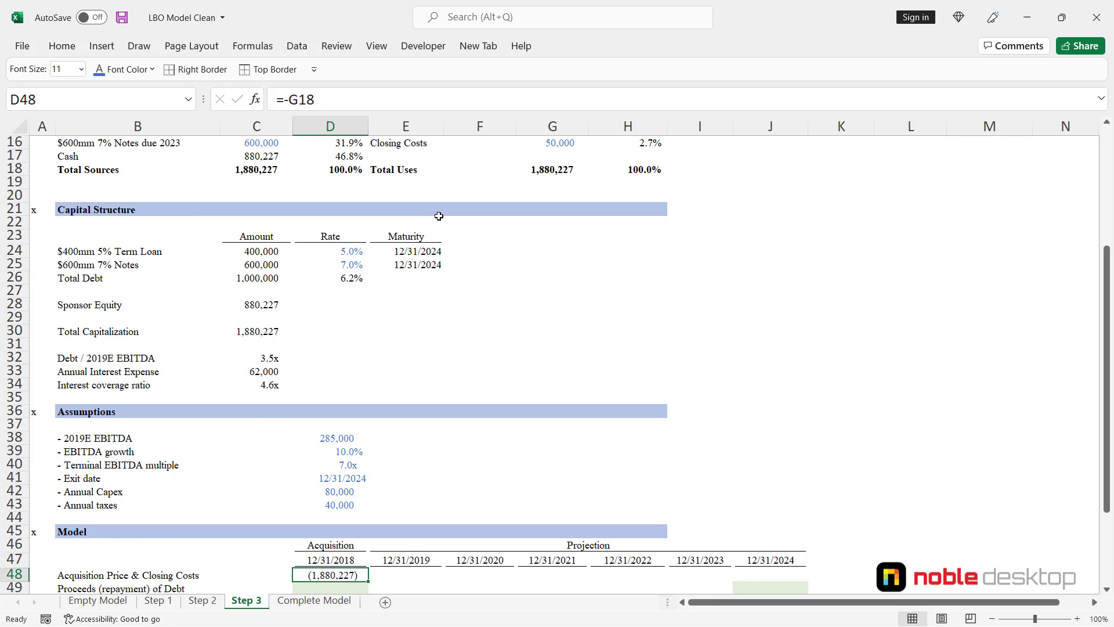
Link the 12/31/2018 debt proceeds in cell D49 to the Total Debt amount with the formula =C26.
key("Down")
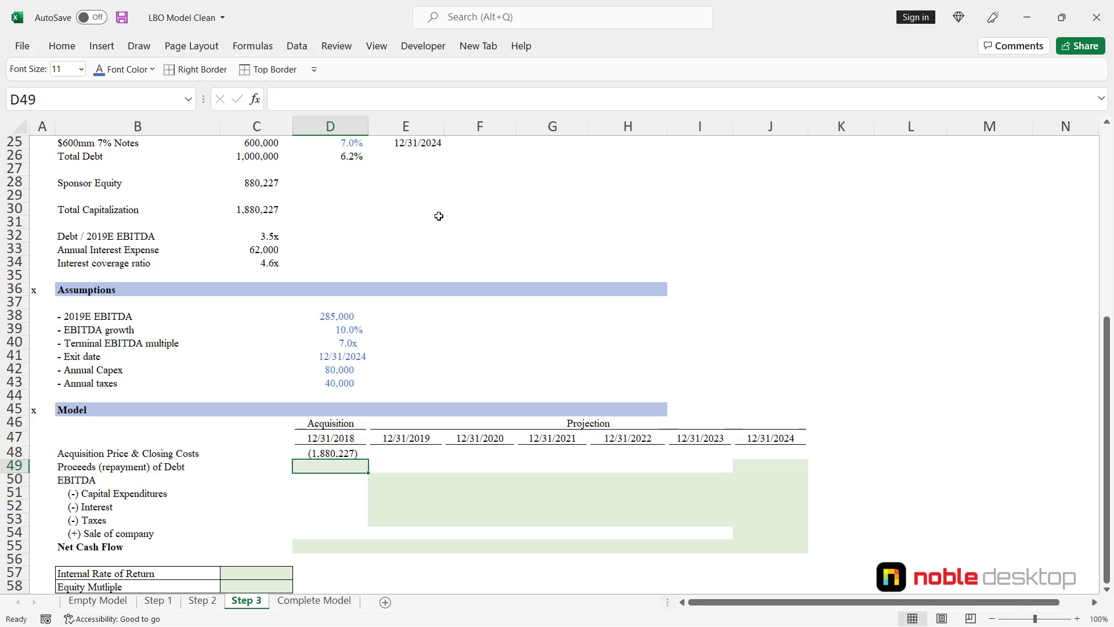
type("=")
key("Up")
key("Up")
key("Up")
key("Up")
key("Up")
key("Up")
key("Up")
key("Up")
key("Up")
key("Up")
key("Up")
key("Up")
key("Up")
key("Up")
key("Up")
key("Up")
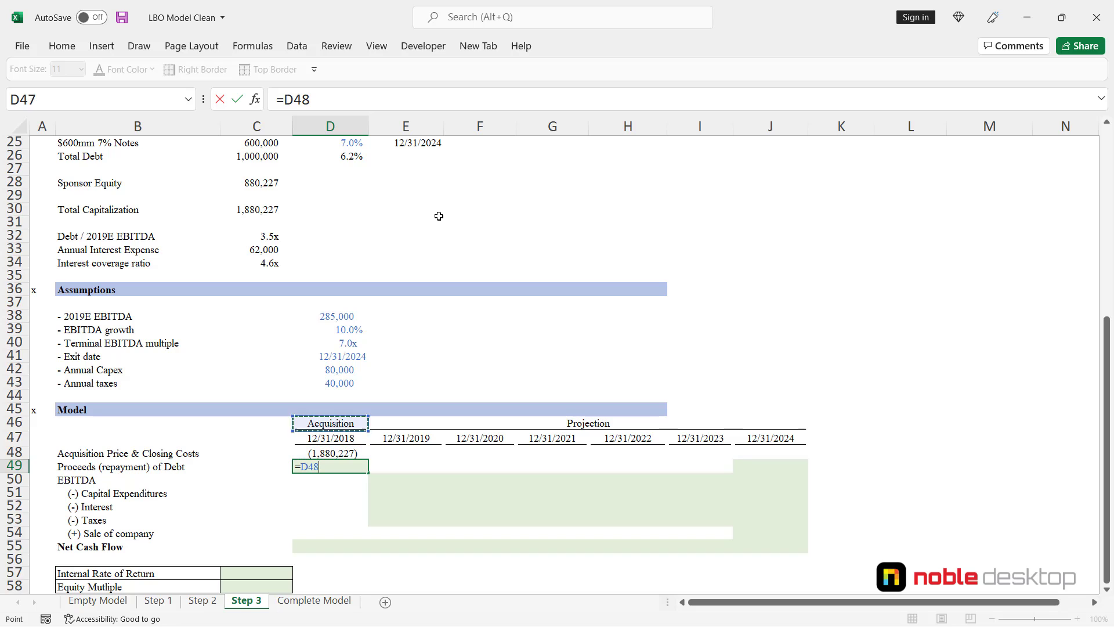
key("Up")
key("Up")
key("Up")
key("Up")
key("Up")
key("Up")
key("Up")
key("Left")
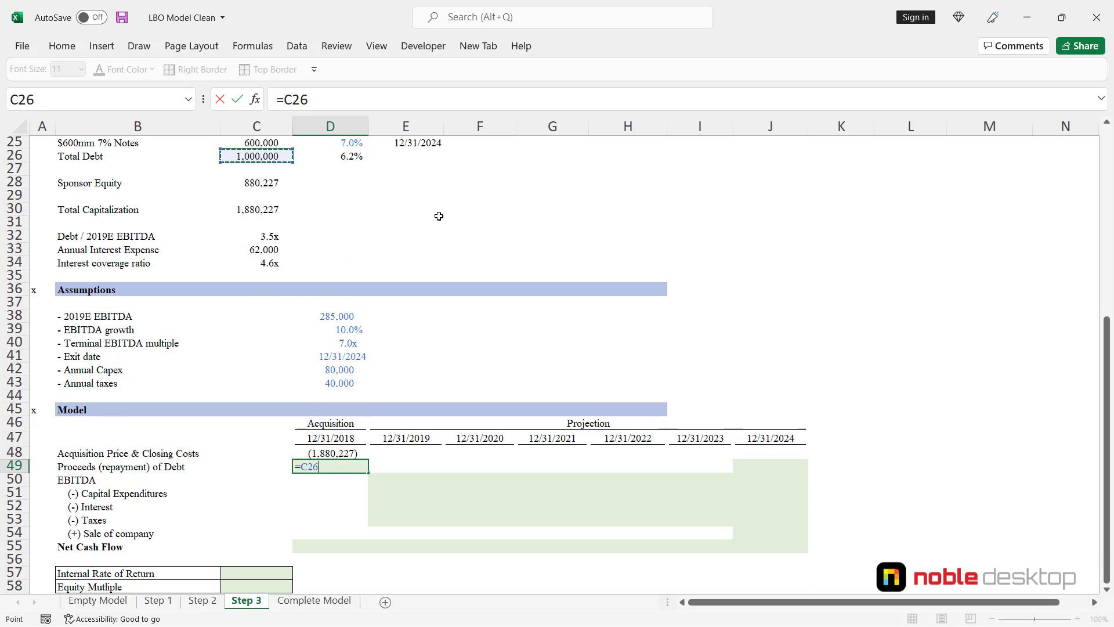
scroll(439, 216, "up", 1)
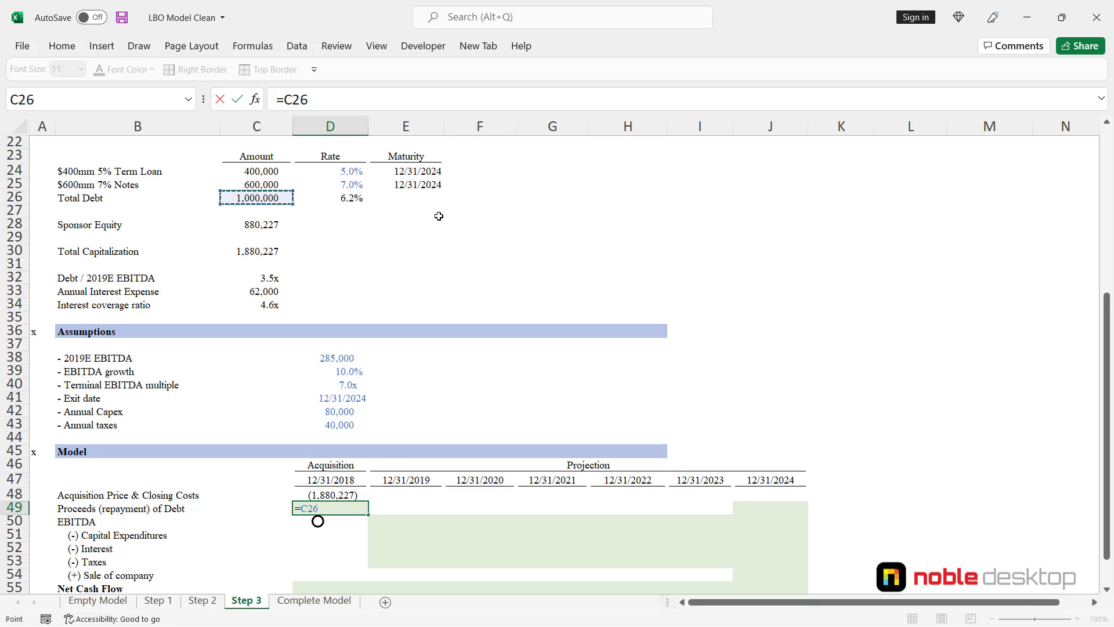
key("ctrl+Return")
Link the 12/31/2019 EBITDA in cell E50 to the 2019E EBITDA assumption with the formula =D38.
key("Down")
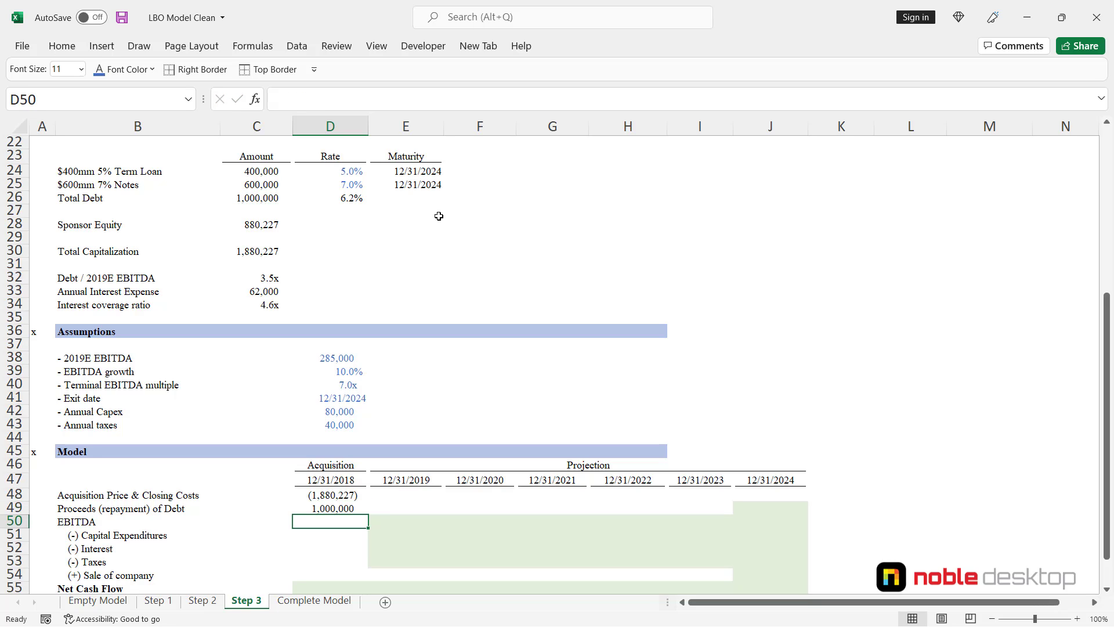
key("Right")
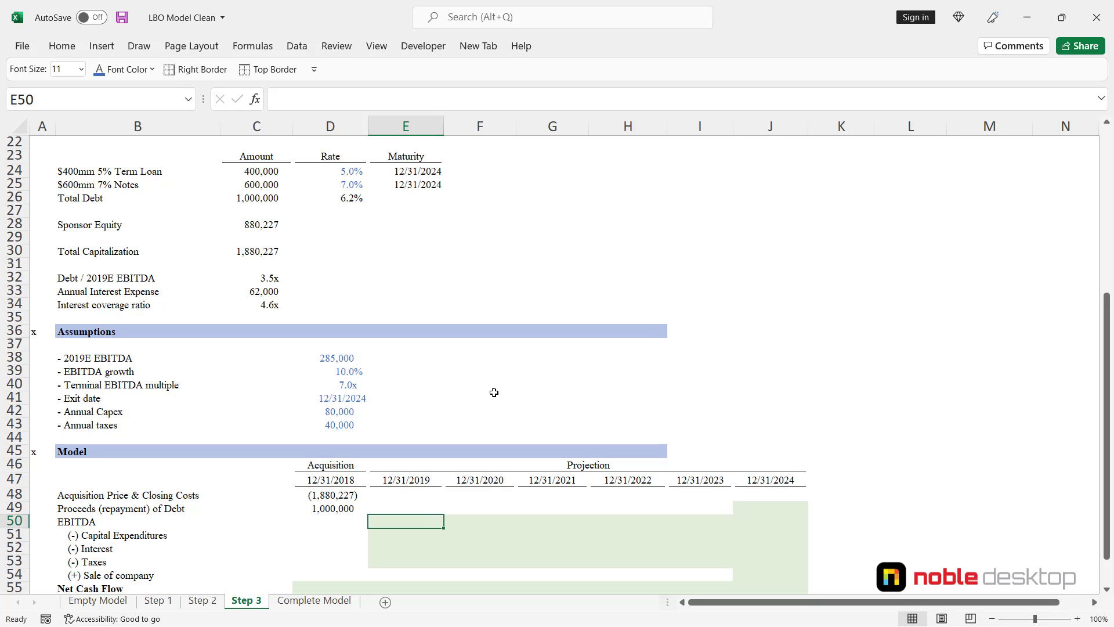
type("=")
key("Up")
key("Up")
key("Up")
key("Up")
key("Up")
key("Up")
key("Up")
key("Up")
key("Up")
key("Up")
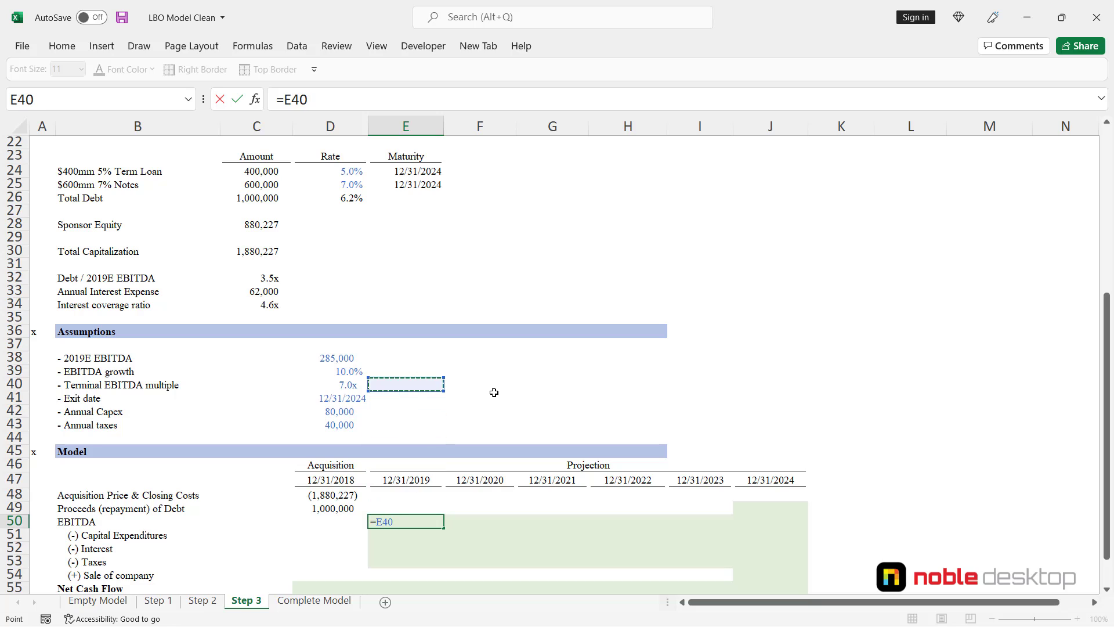
key("Up")
key("Up")
key("Left")
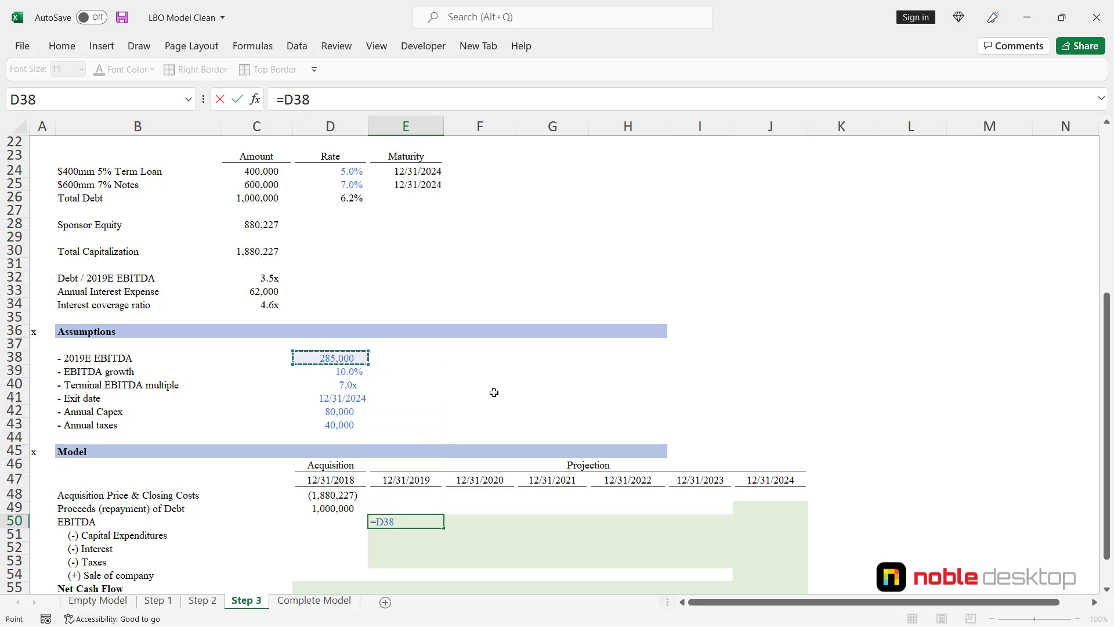
key("ctrl+Return")
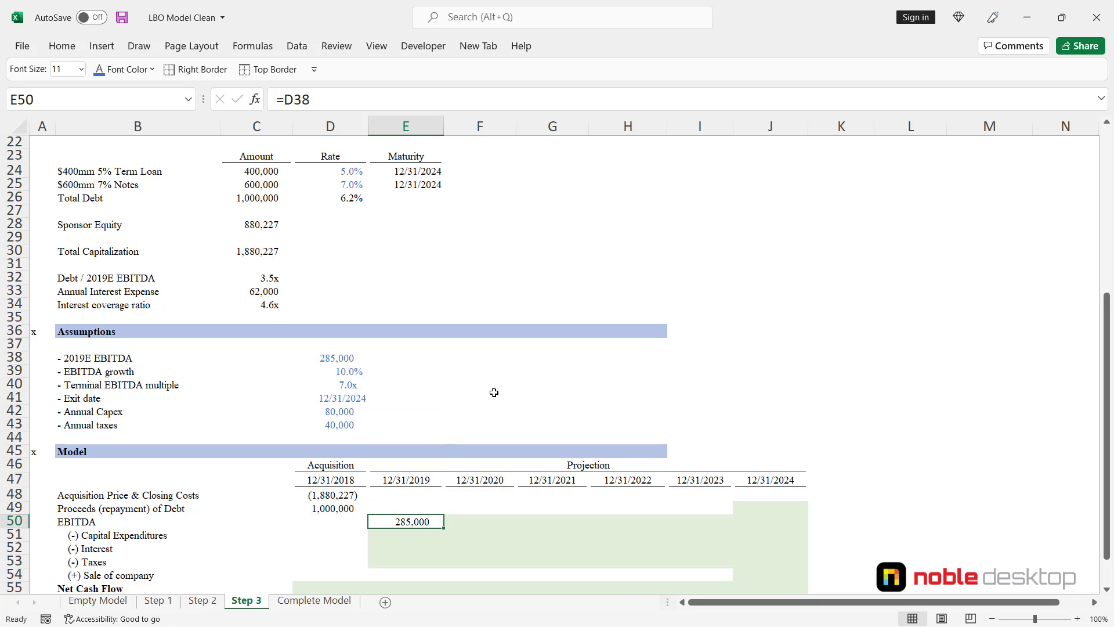
Calculate the 12/31/2020 EBITDA in cell F50 by growing the prior year with the formula =E50*(1+$D$39).
key("Right")
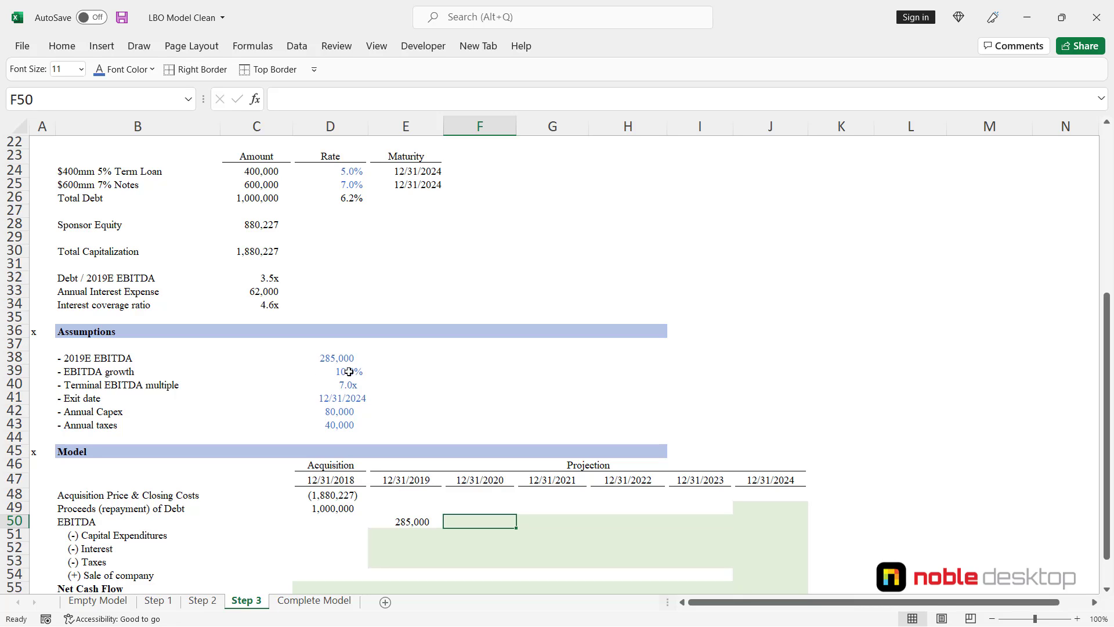
type("=")
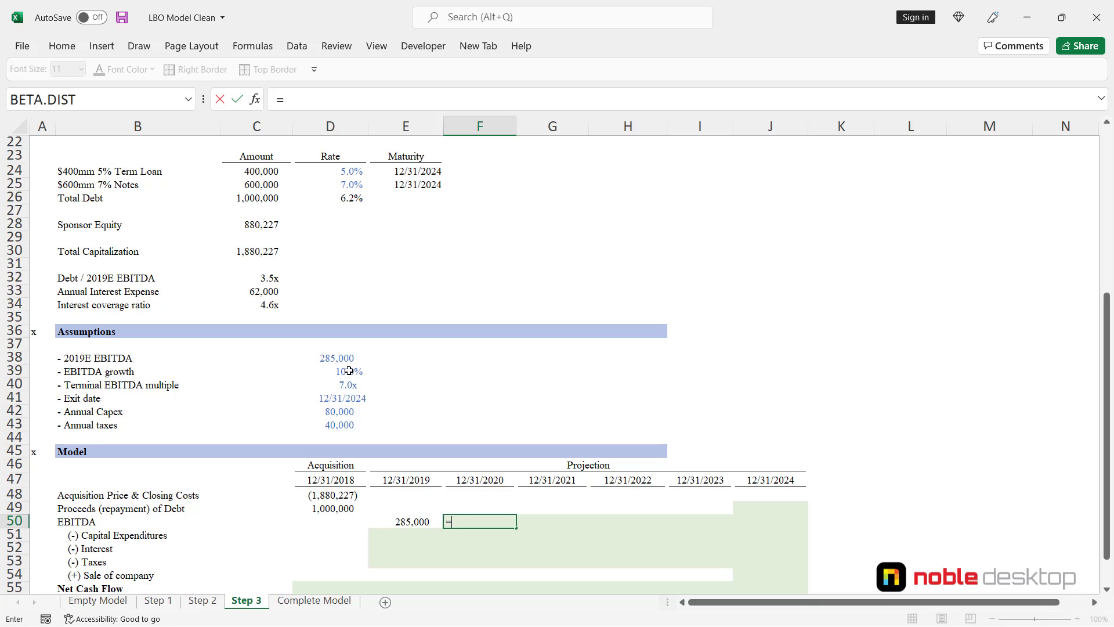
key("Left")
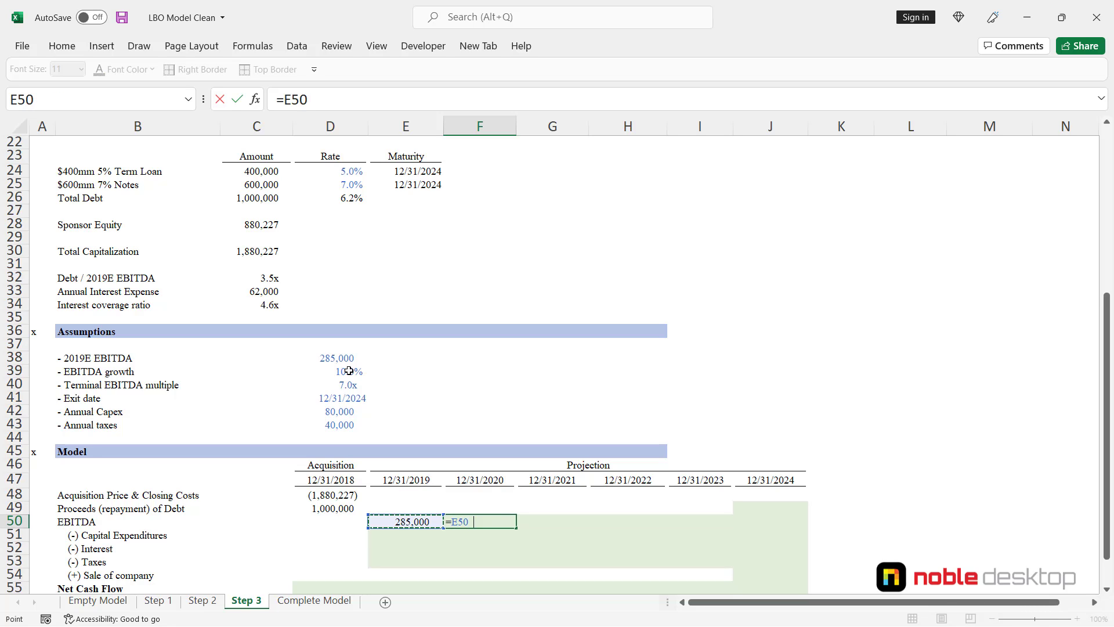
type("*(1+")
key("Up")
key("Up")
key("Up")
key("Up")
key("Up")
key("Up")
key("Up")
key("Up")
key("Up")
key("Up")
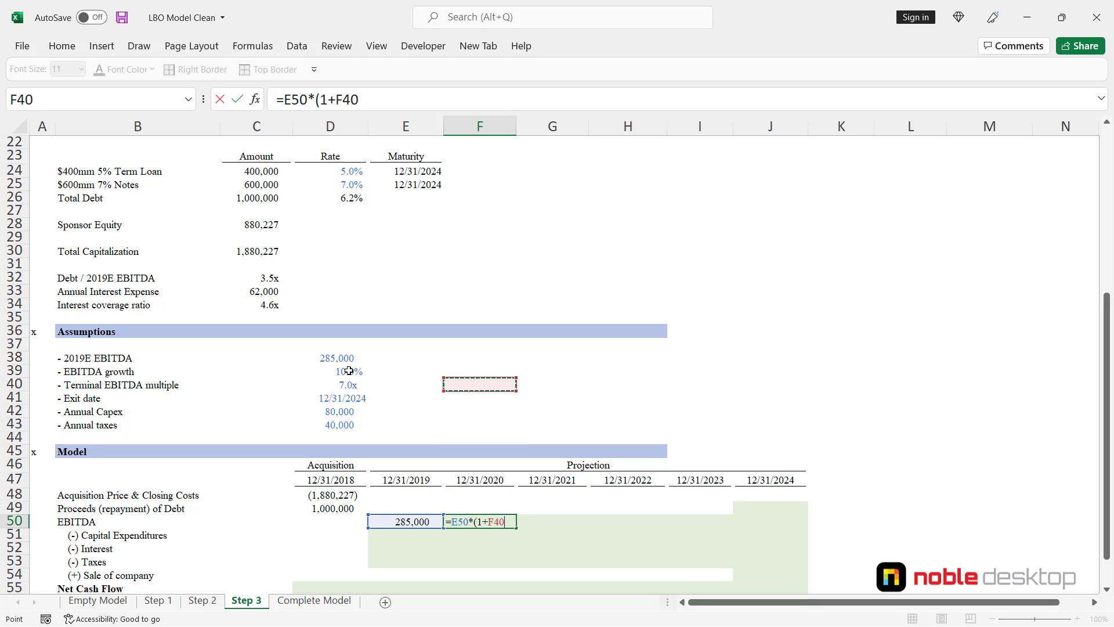
key("Up")
key("Left")
key("Left")
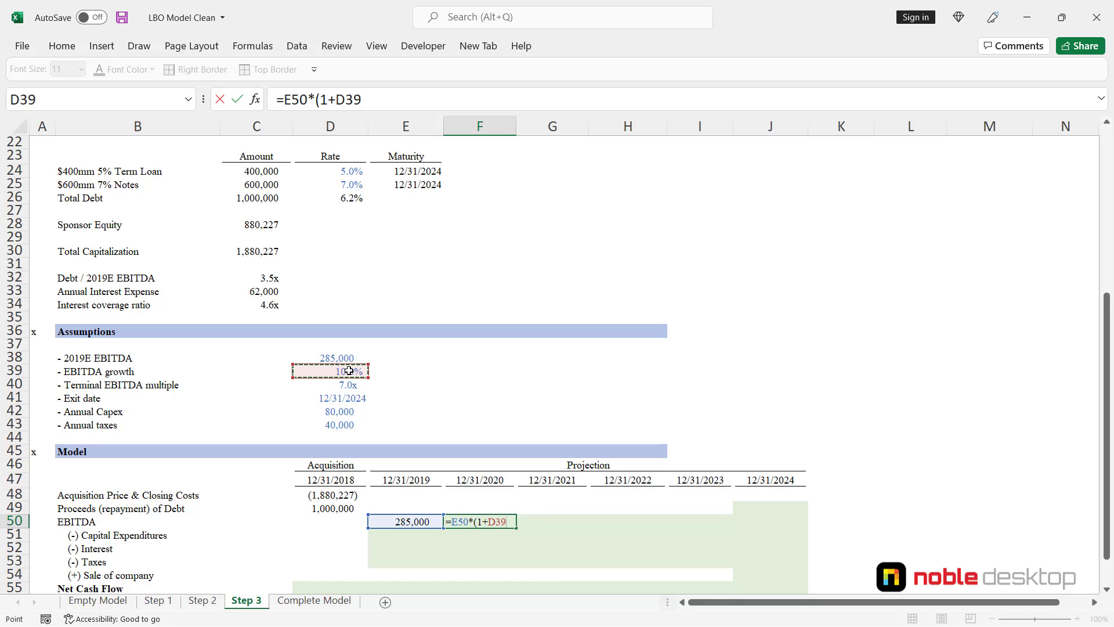
key("F4")
type(")")
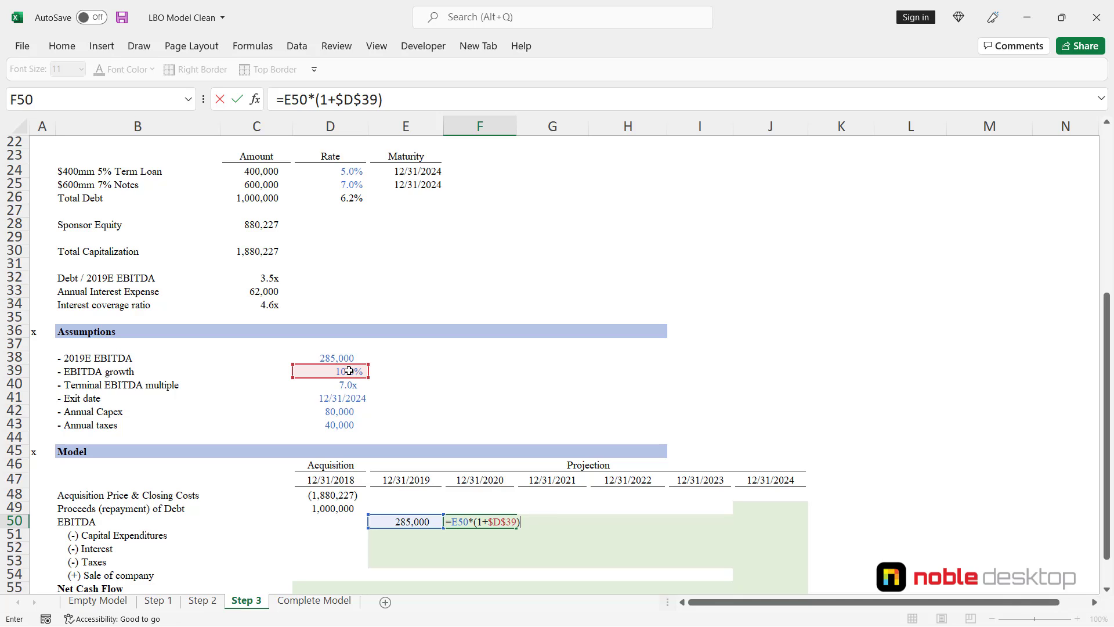
key("ctrl+Return")
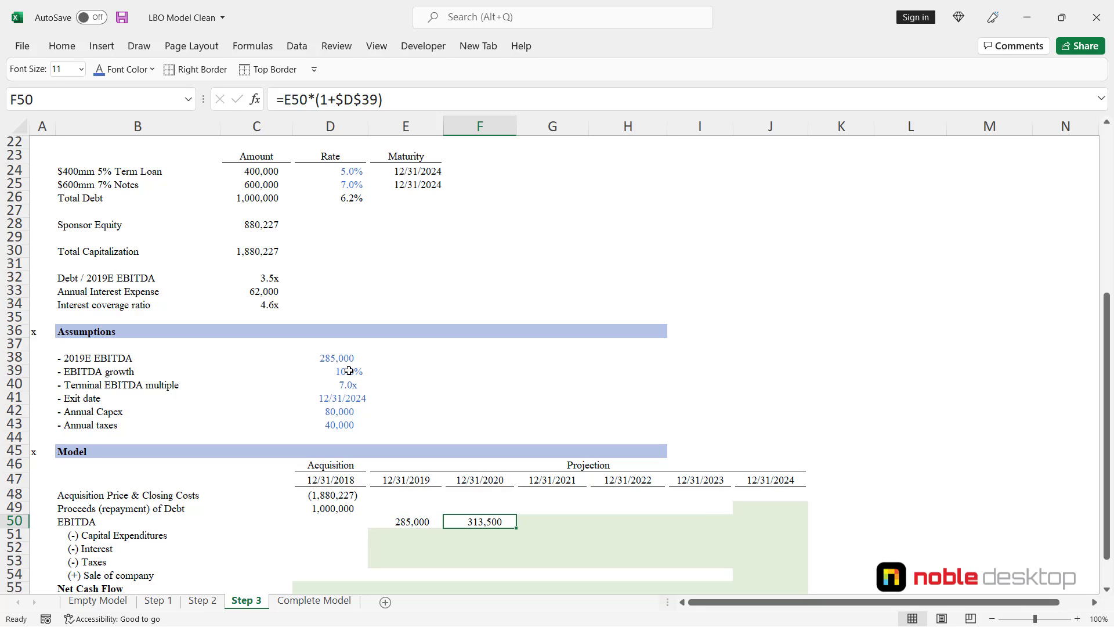
Fill the EBITDA growth formula from F50 across the remaining projection years through J50.
key("shift+Right")
key("shift+Right")
key("shift+Right")
key("shift+Right")
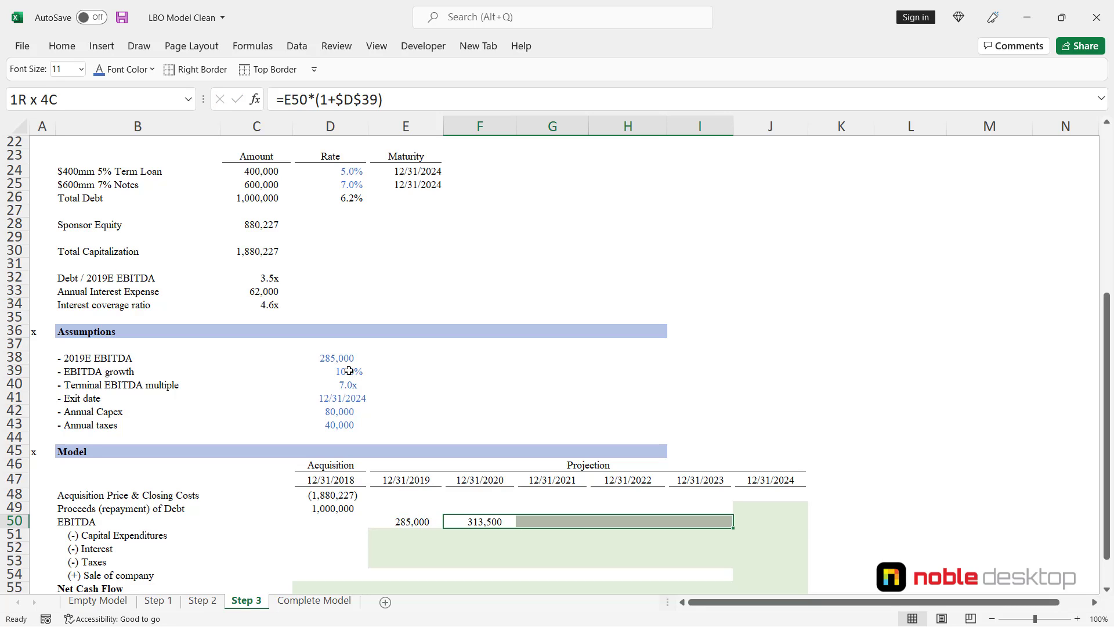
key("ctrl+r")
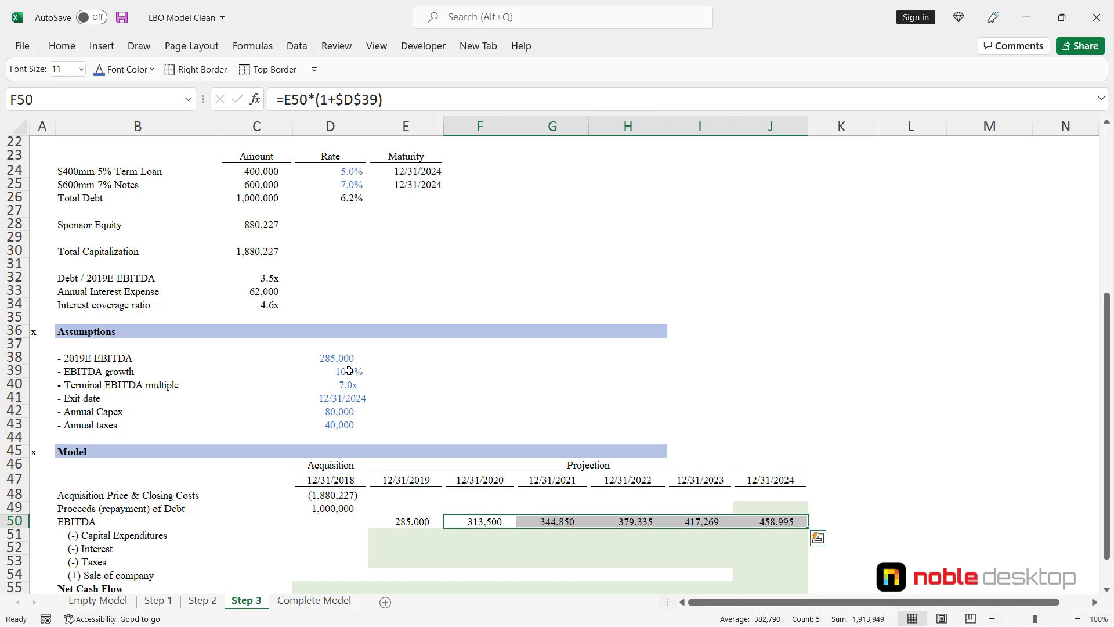
Enter the 12/31/2024 debt repayment in cell J49 as the negative of the initial proceeds with the formula =-D49.
key("ctrl+Right")
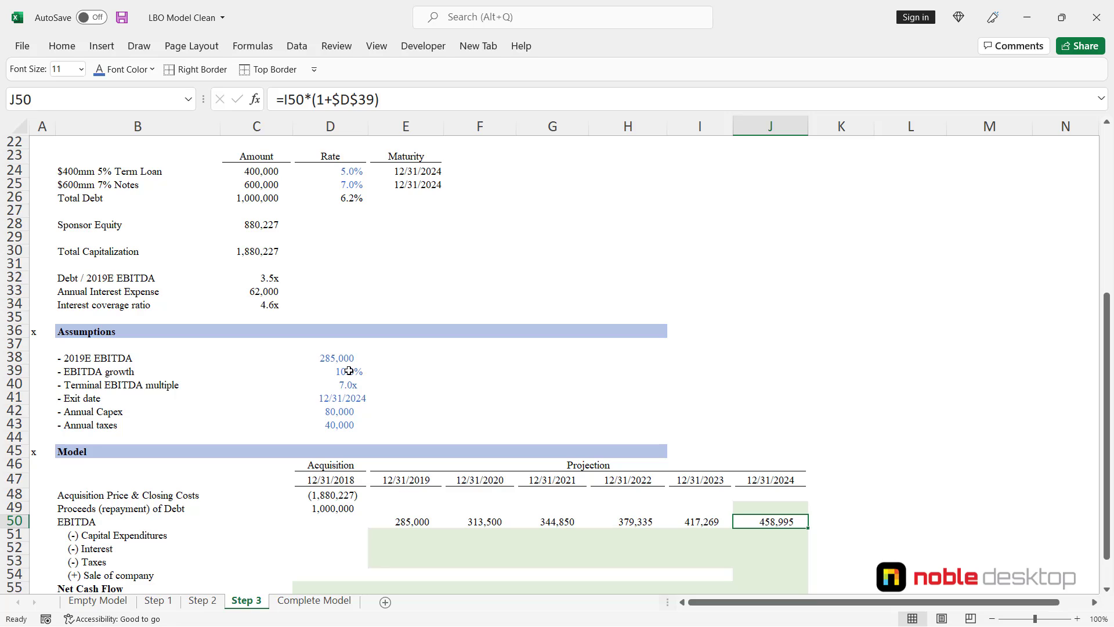
key("Up")
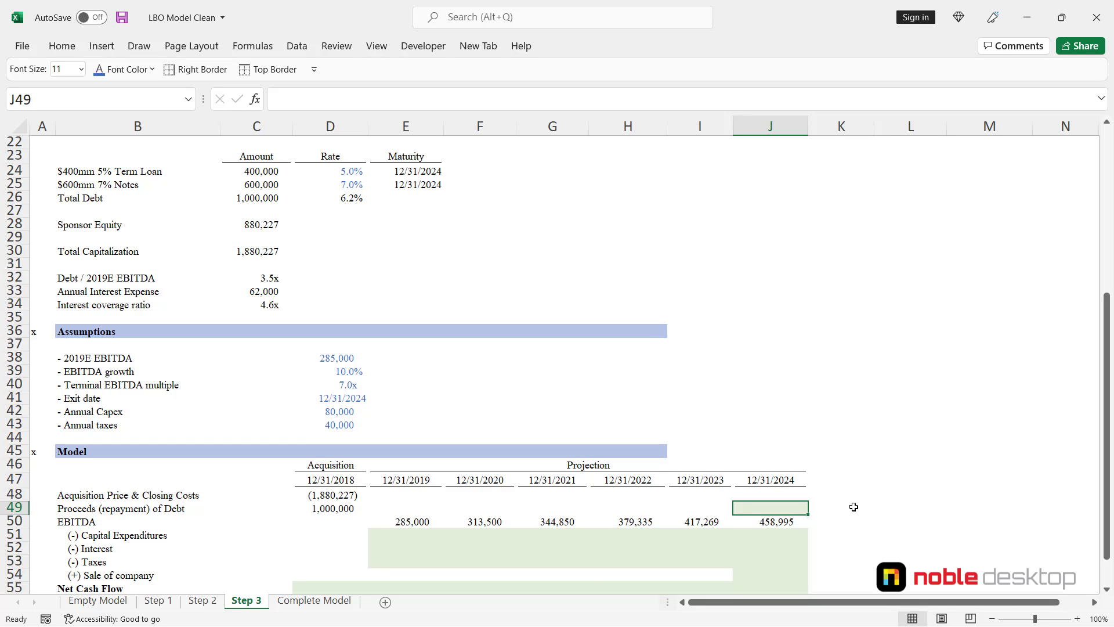
type("=-")
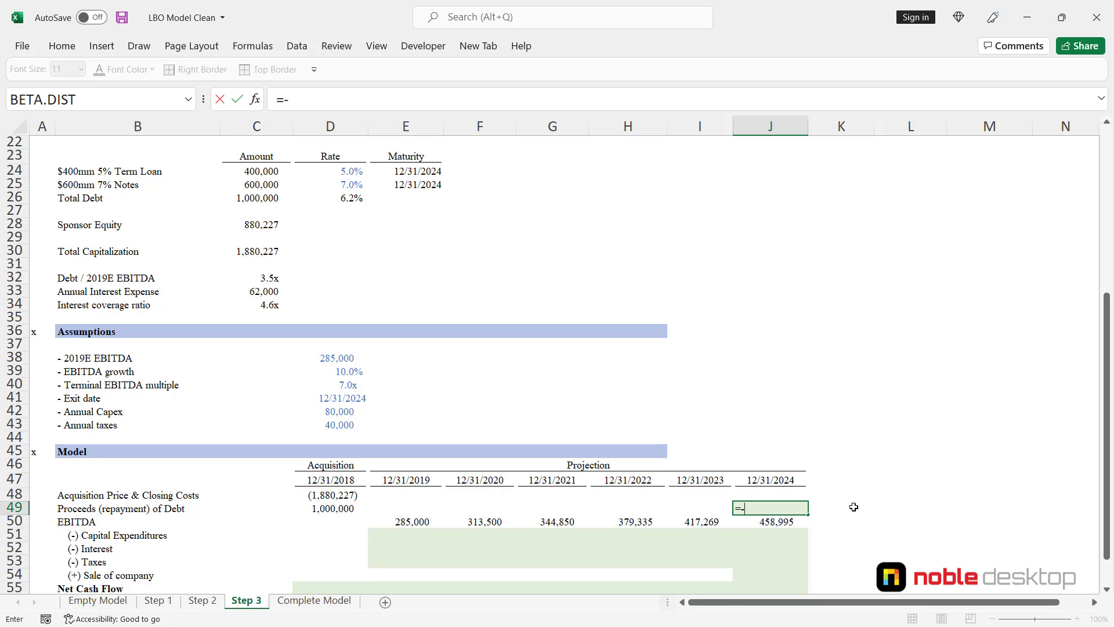
key("Left")
key("Left")
key("Left")
key("Left")
key("Left")
key("Left")
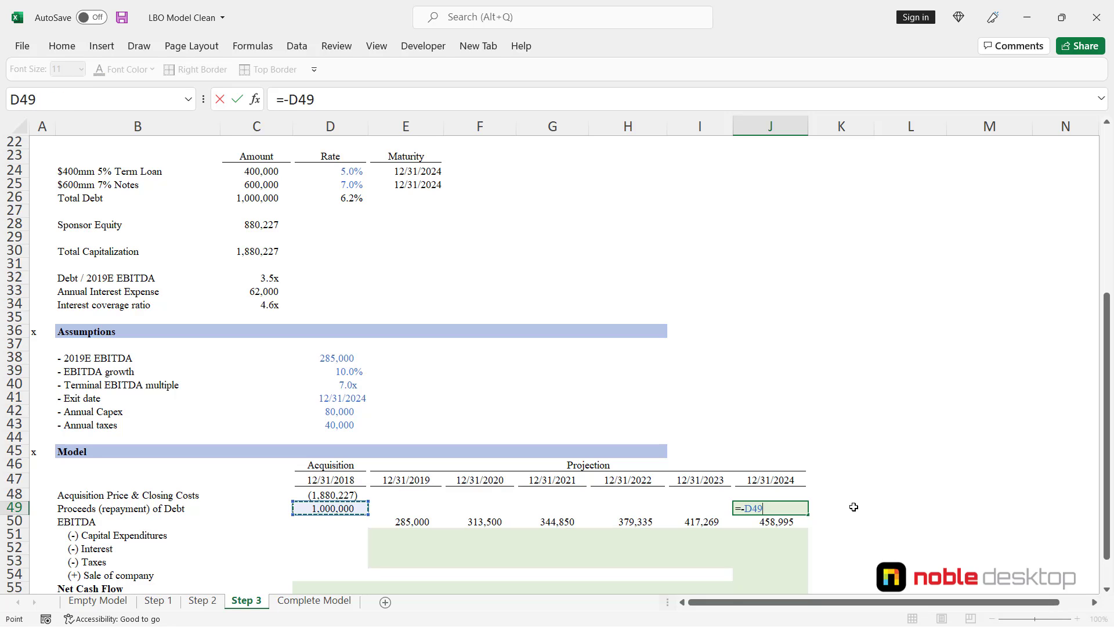
key("ctrl+Return")
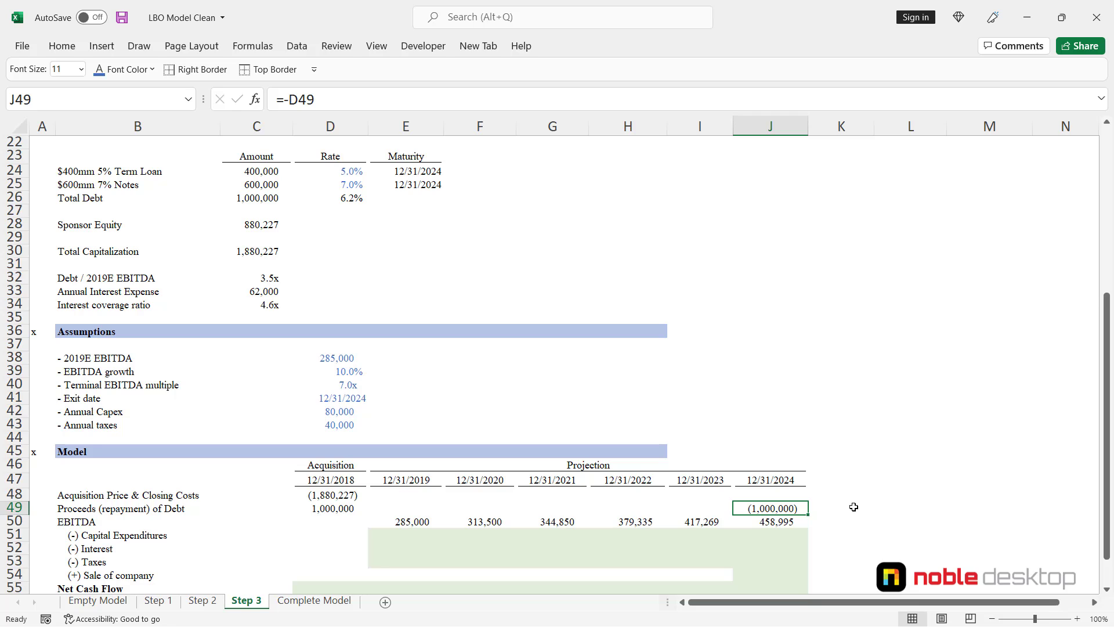
Enter the 12/31/2019 capital expenditures in cell E51 as the negative of the Annual Capex assumption with the formula =-$D$42.
key("Down")
key("Down")
key("Left")
key("Left")
key("Left")
key("Left")
key("Left")
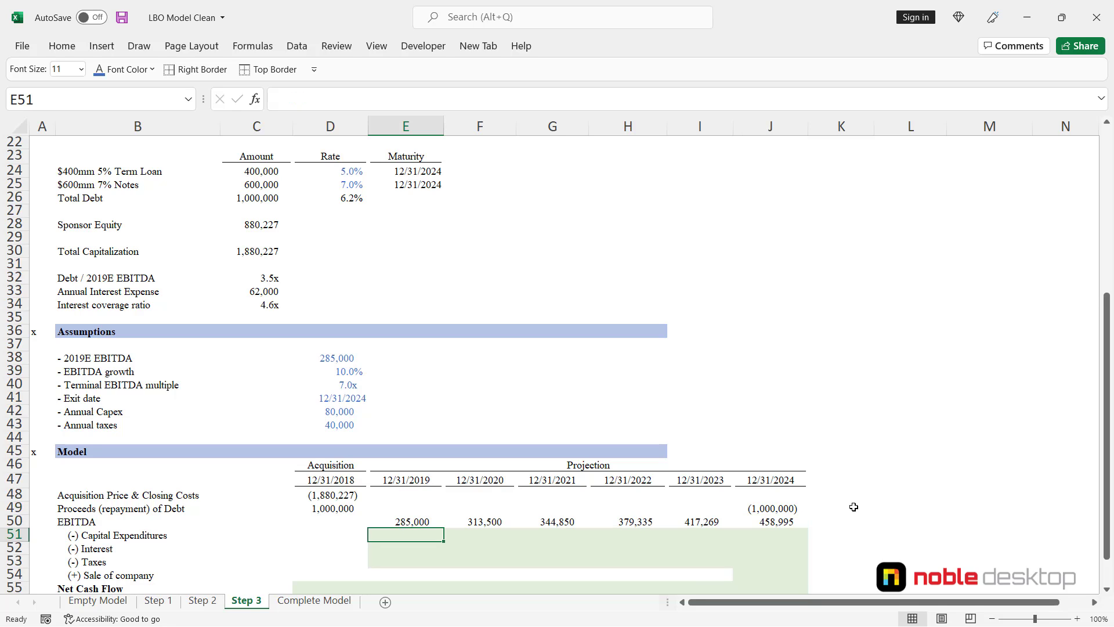
scroll(854, 508, "down", 1)
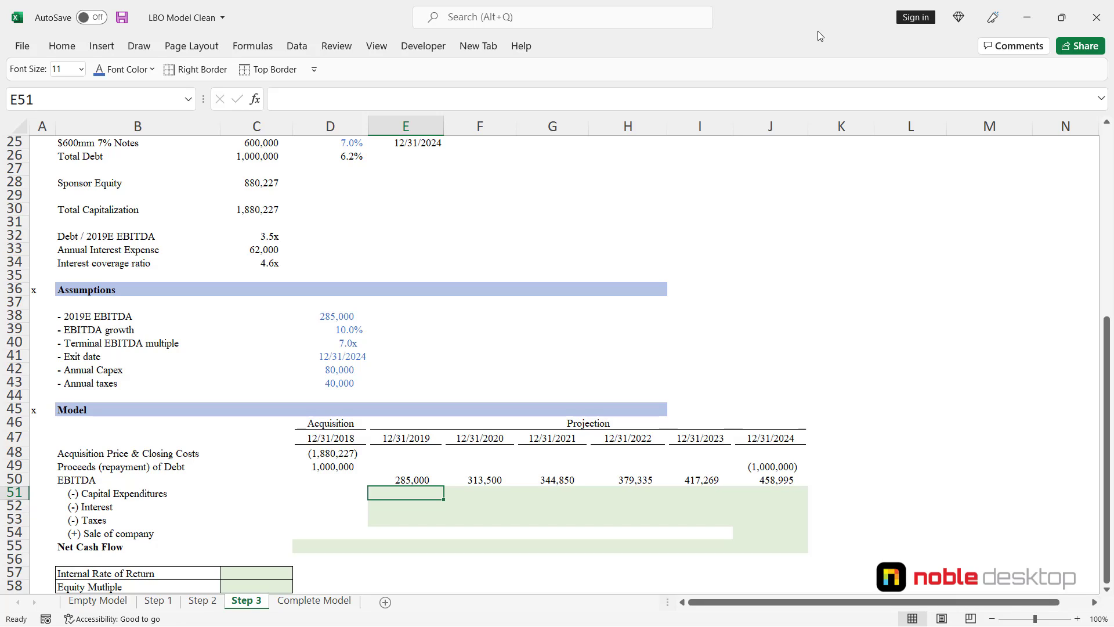
type("=-")
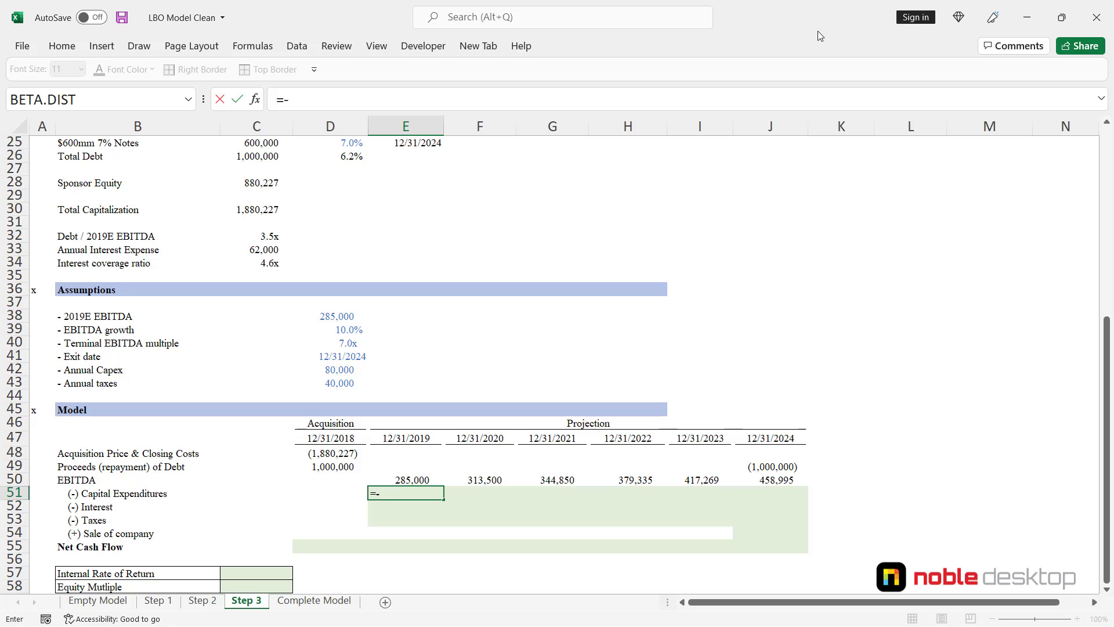
key("Up")
key("Up")
key("Up")
key("Up")
key("Up")
key("Up")
key("Up")
key("Up")
key("Up")
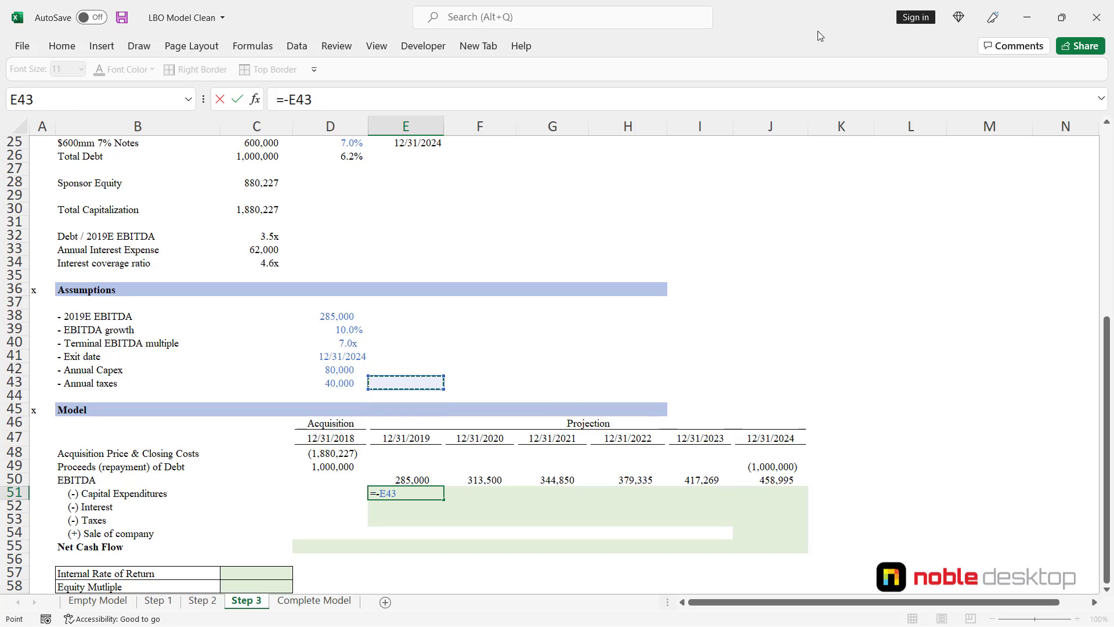
key("Left")
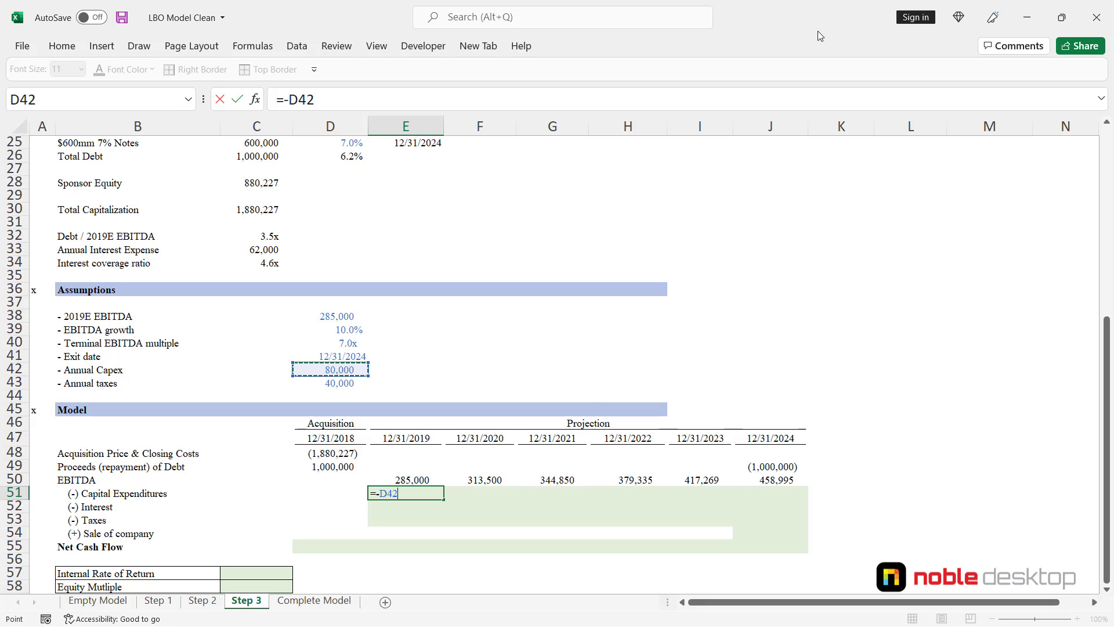
key("F4")
key("F2")
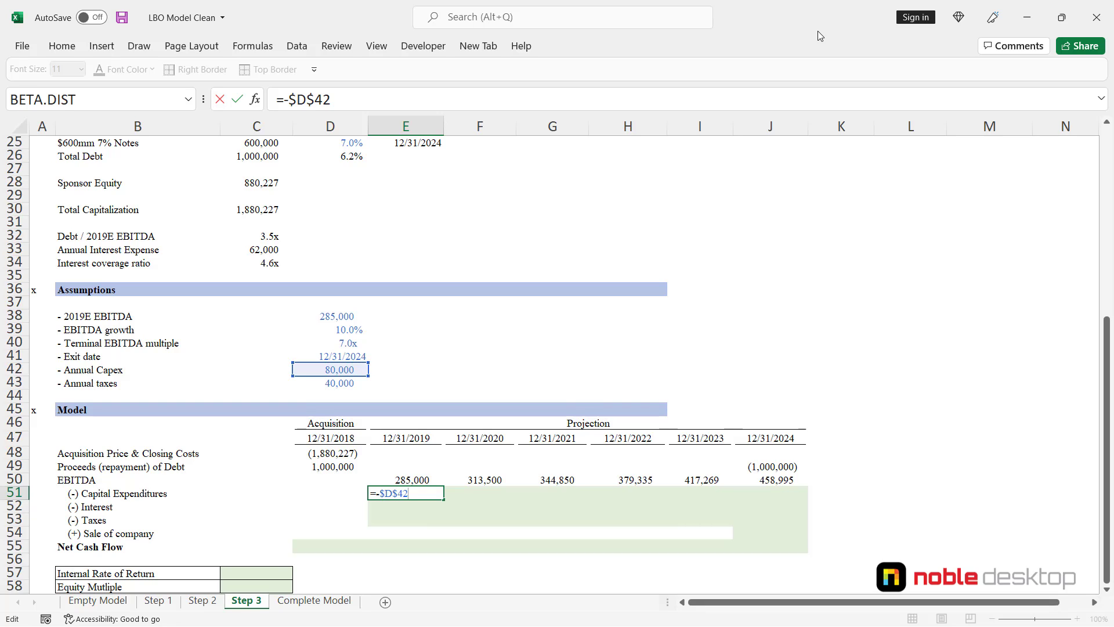
key("Return")
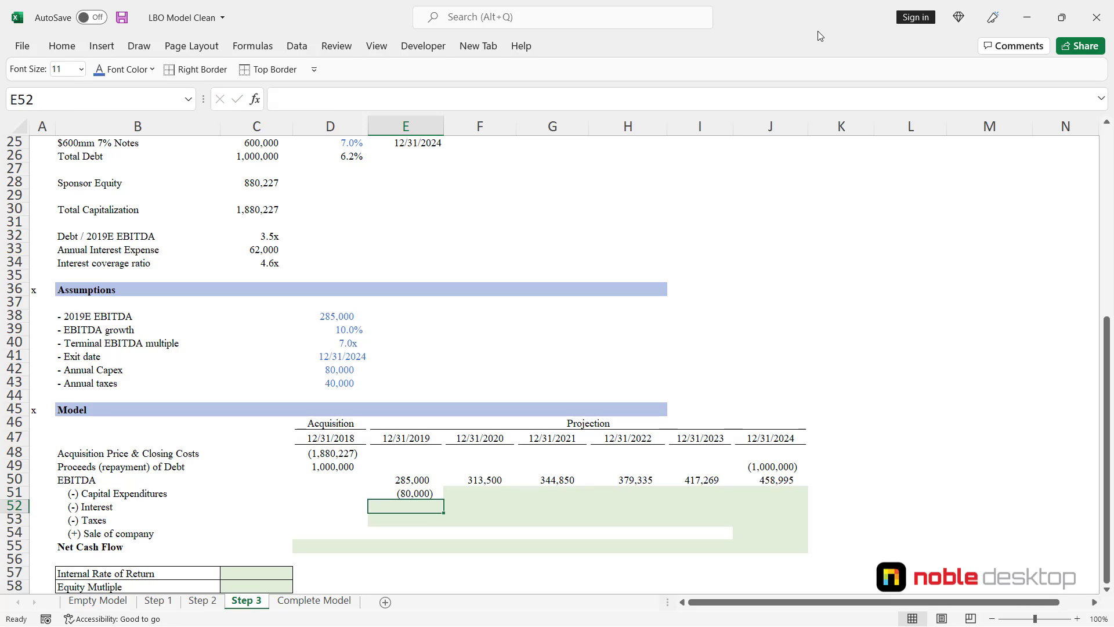
Enter the 12/31/2019 interest in cell E52 as the negative of the Annual Interest Expense with the formula =-$C$33.
type("=-")
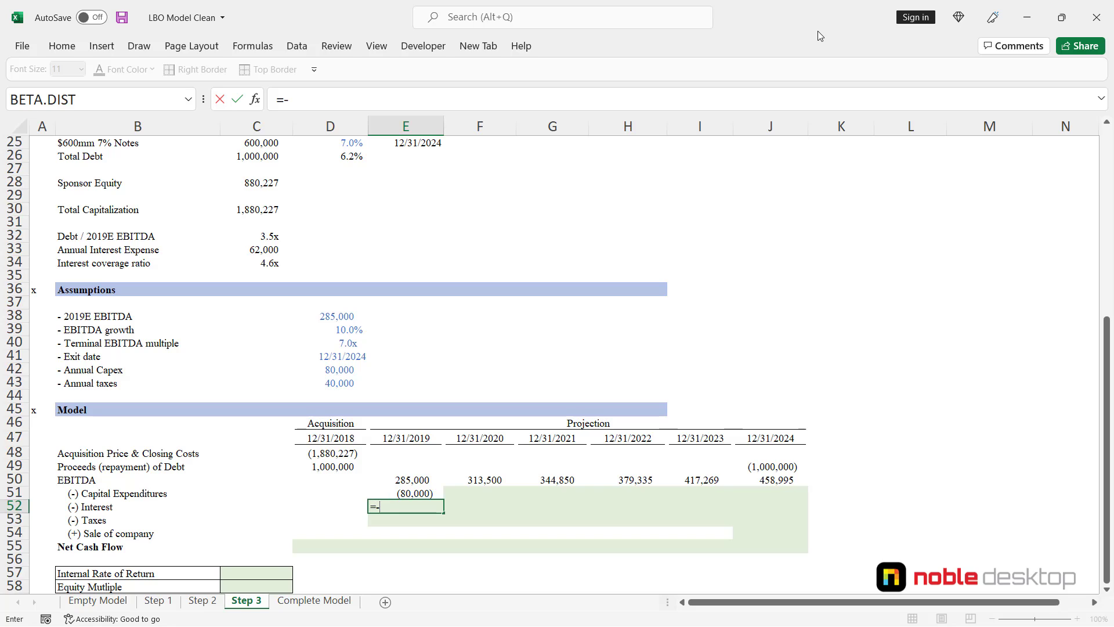
key("Up")
key("Up")
key("Up")
key("Up")
key("Up")
key("Up")
key("Up")
key("Up")
key("Up")
key("Up")
key("Up")
key("Up")
key("Up")
key("Up")
key("Up")
key("Up")
key("Up")
key("Up")
key("Up")
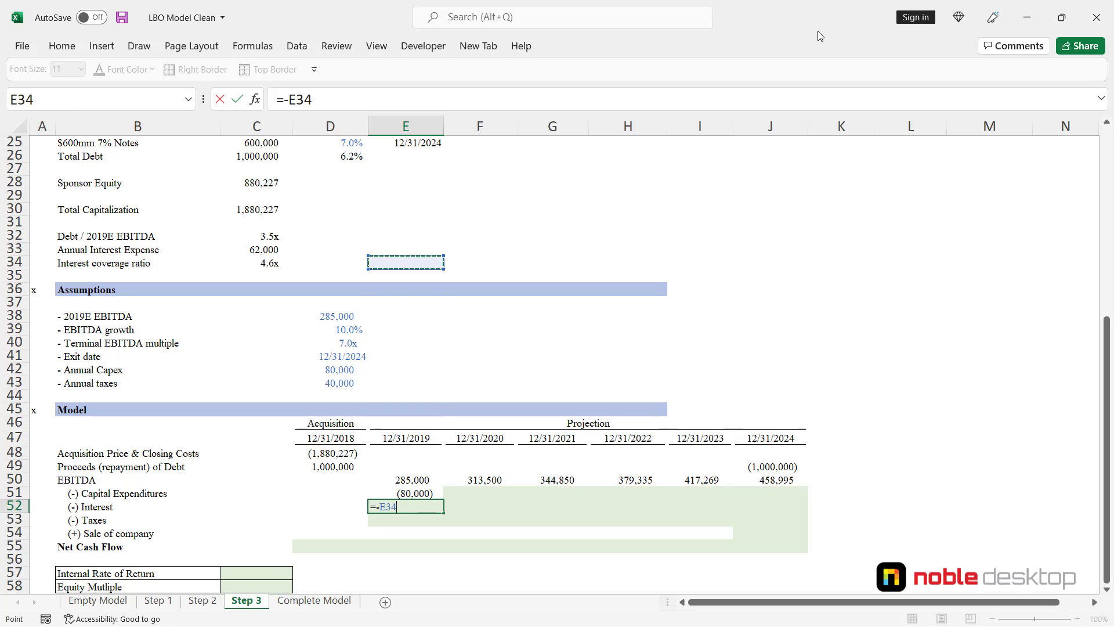
key("Left")
key("Left")
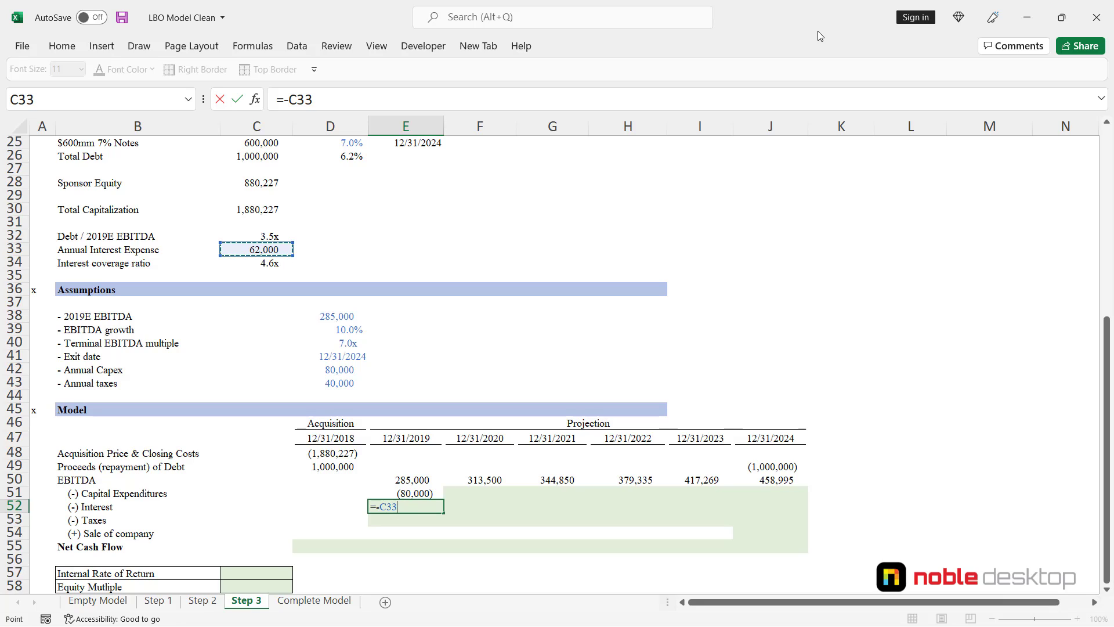
key("F4")
key("Return")
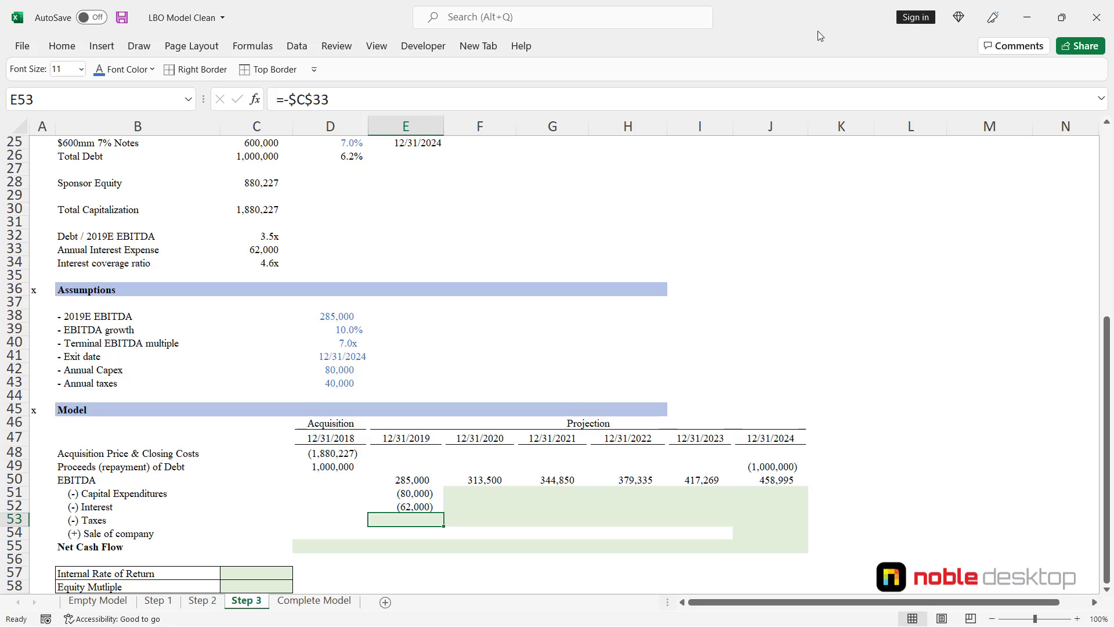
Enter the 12/31/2019 taxes in cell E53 as the negative of the Annual taxes assumption with the formula =-$D$43.
type("=")
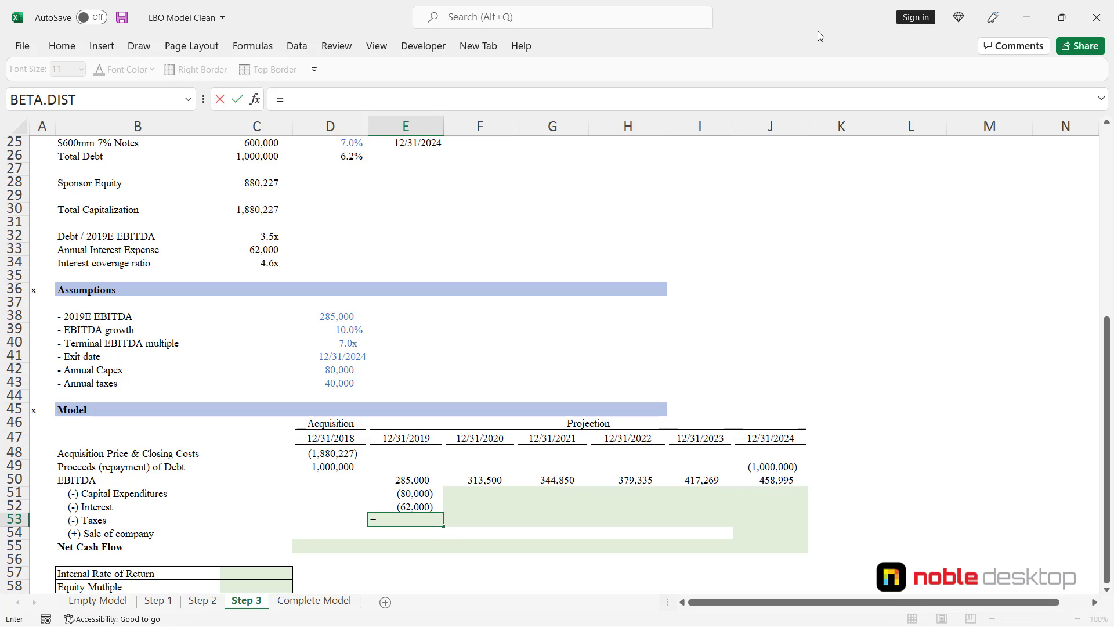
type("-")
key("Left")
key("Up")
key("Up")
key("Up")
key("Up")
key("Up")
key("Up")
key("Up")
key("Up")
key("Up")
key("Up")
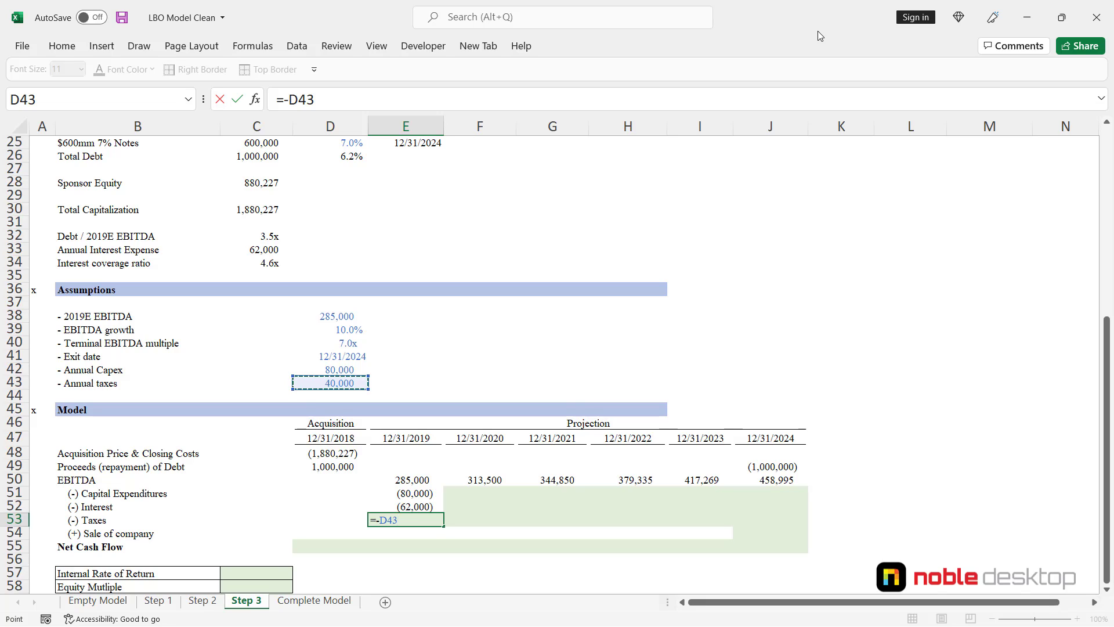
key("F4")
key("ctrl+Return")
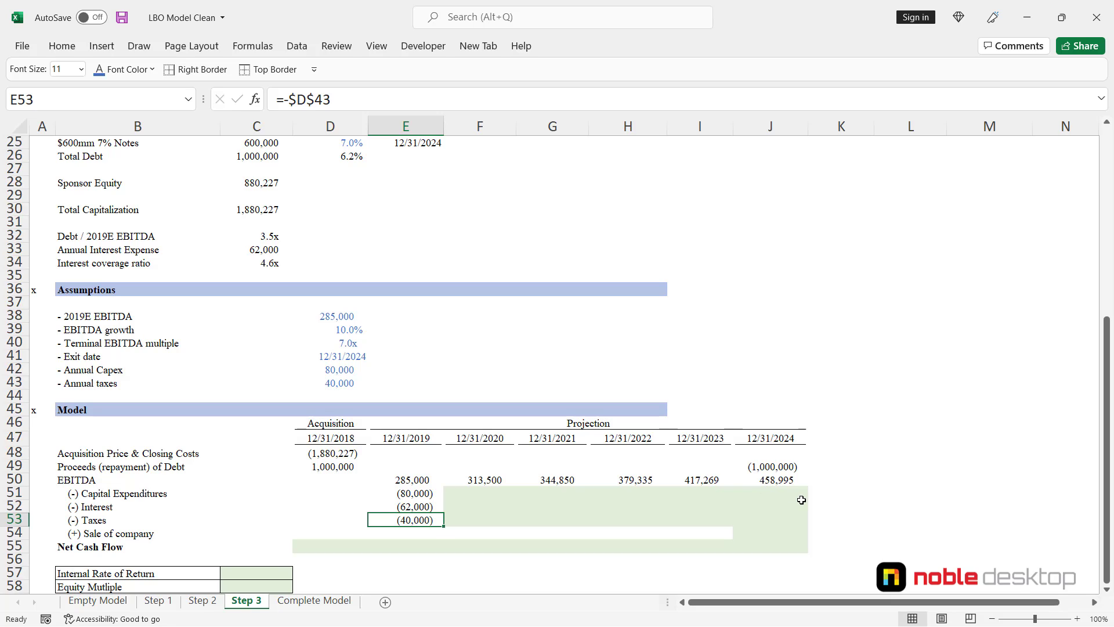
Fill the capital expenditures, interest and taxes formulas from column E across the remaining projection years through J51:J53.
key("ctrl+g")
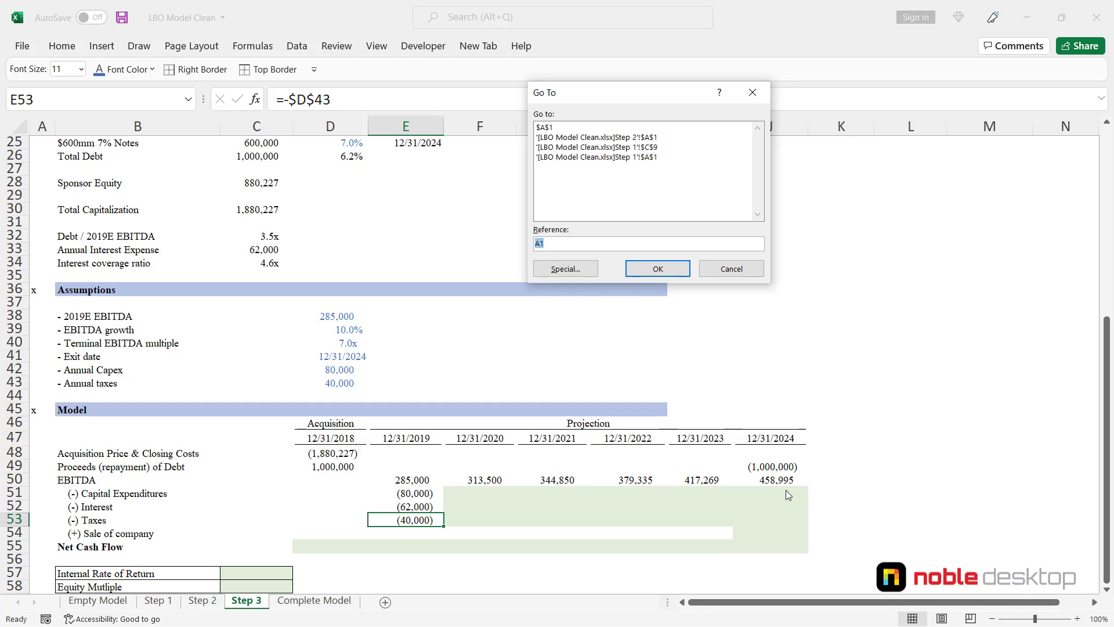
type("j51")
key("shift+Return")
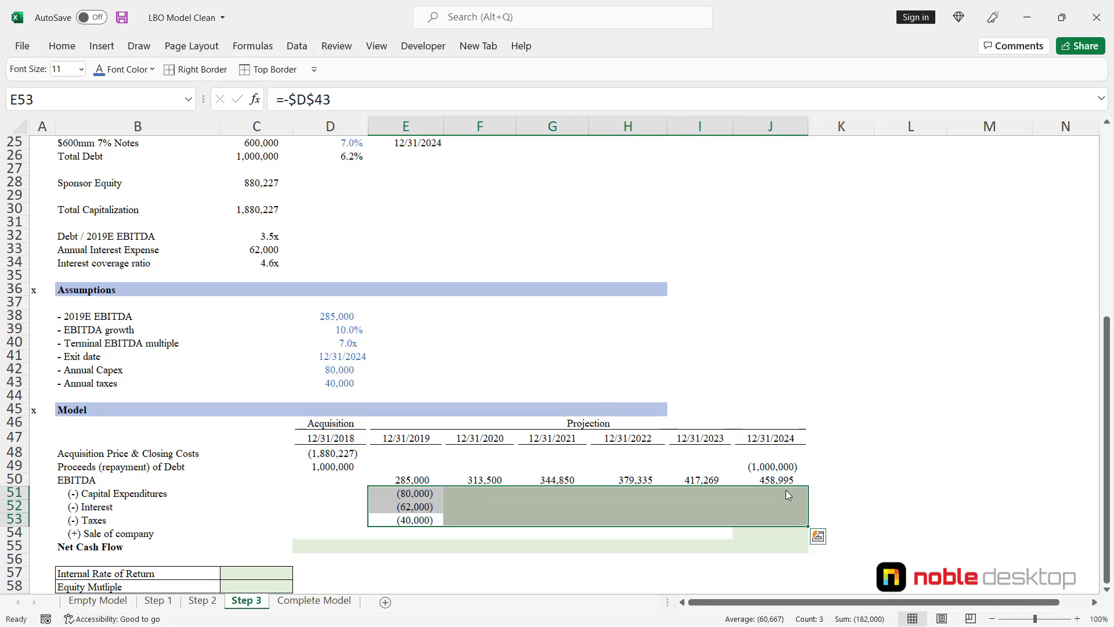
key("ctrl+r")
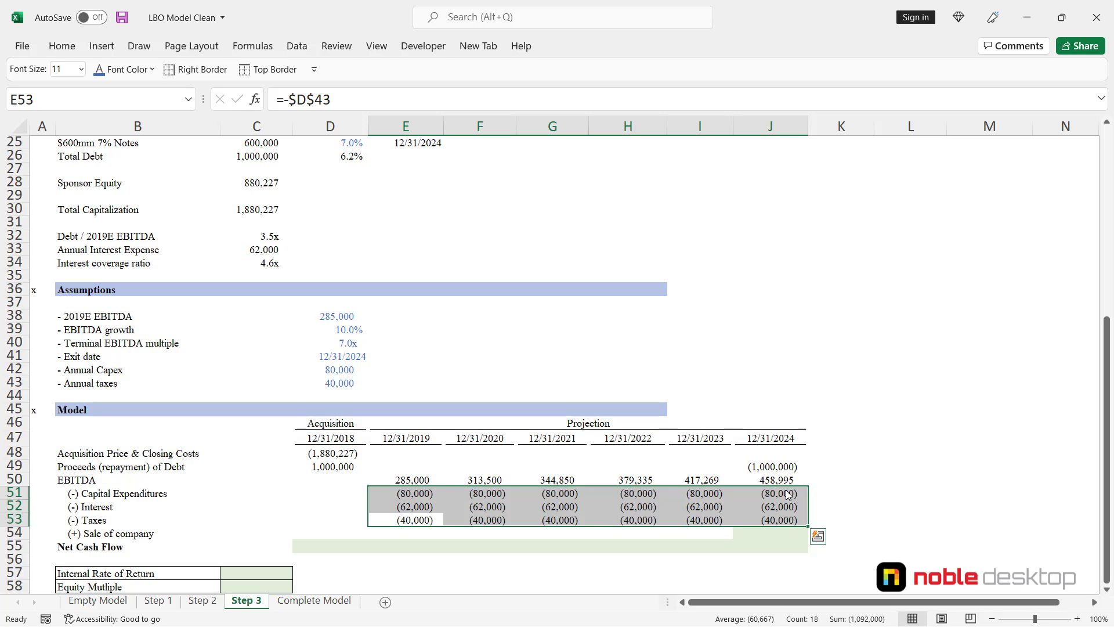
Calculate the 12/31/2024 sale of company in cell J54 from forward EBITDA and the terminal multiple with the formula =J50*(1+D39)*D40.
key("ctrl+Right")
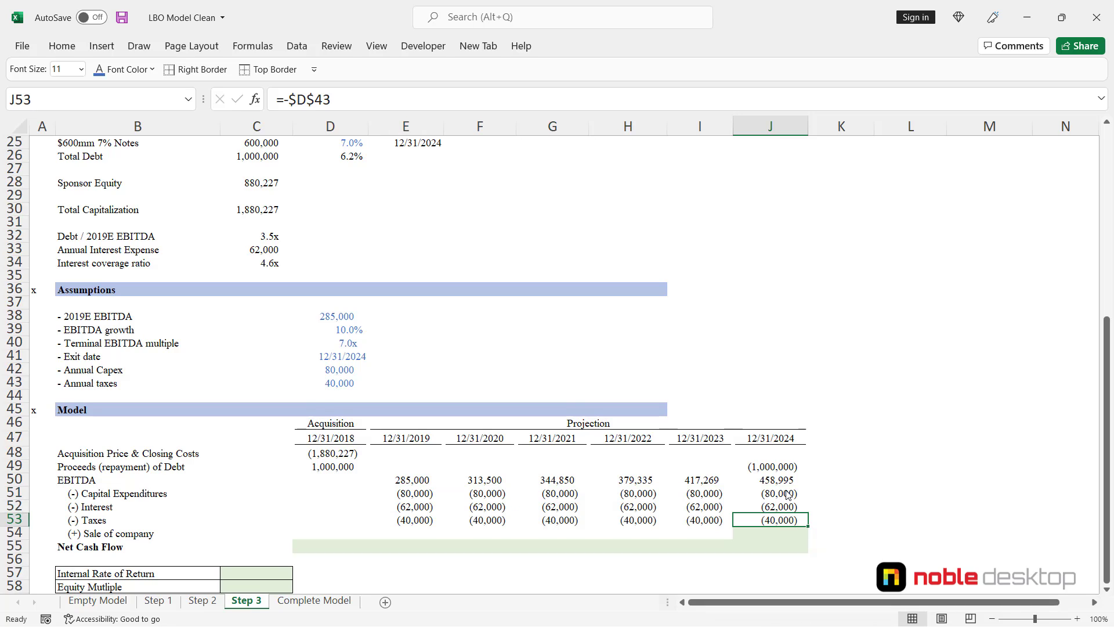
key("Down")
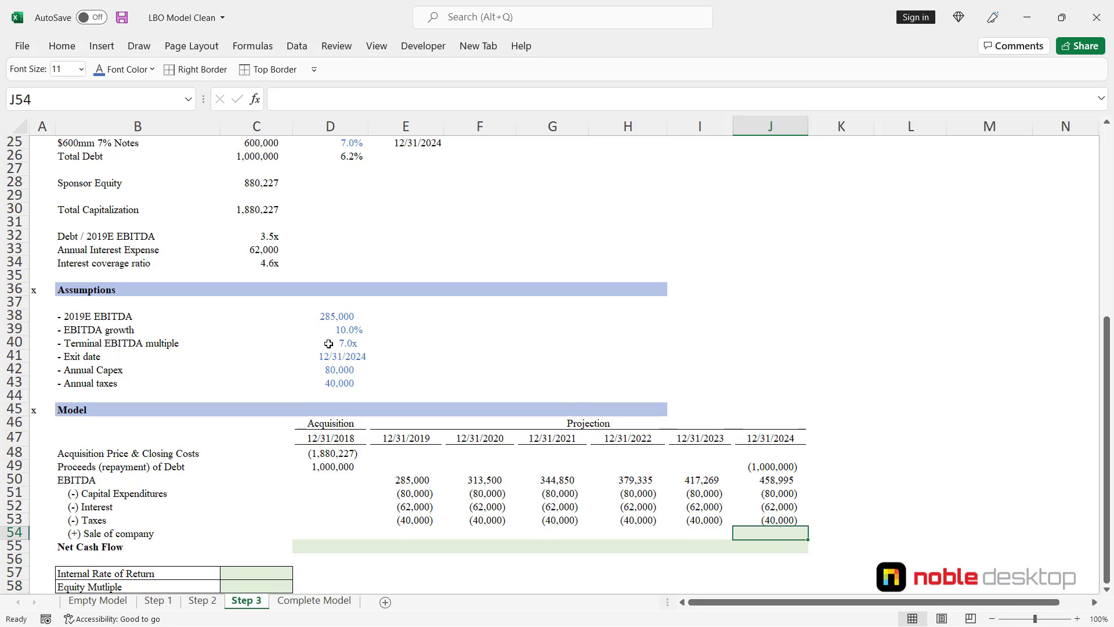
type("=")
key("Up")
key("Up")
key("Up")
key("Up")
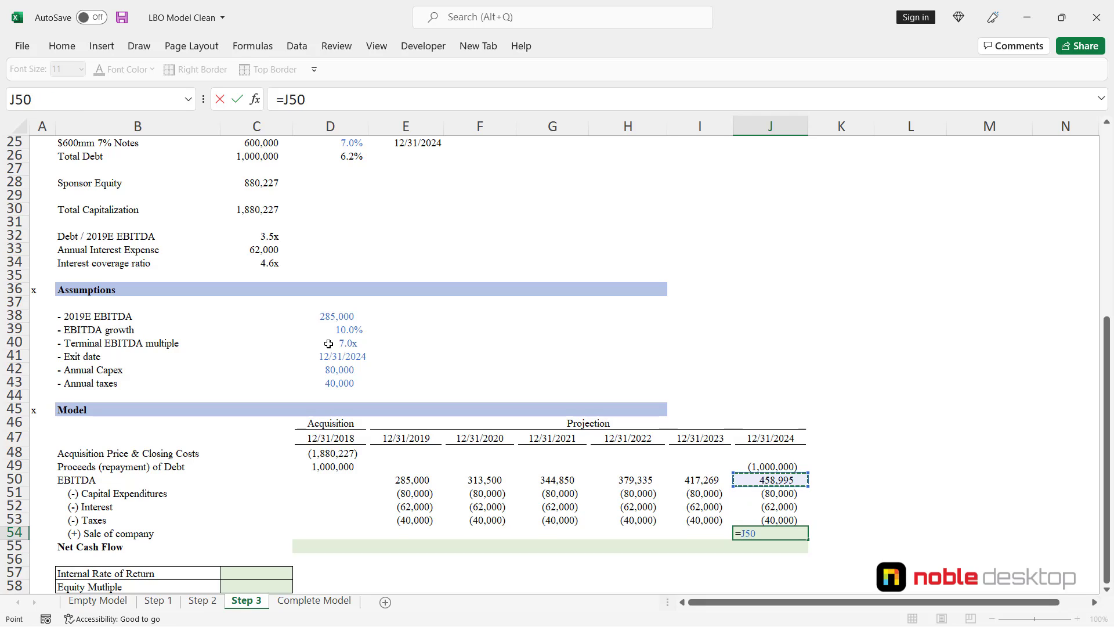
type("*(1+")
key("Up")
key("Up")
key("Up")
key("Up")
key("Up")
key("Left")
key("Left")
key("Left")
key("Left")
key("Left")
key("Left")
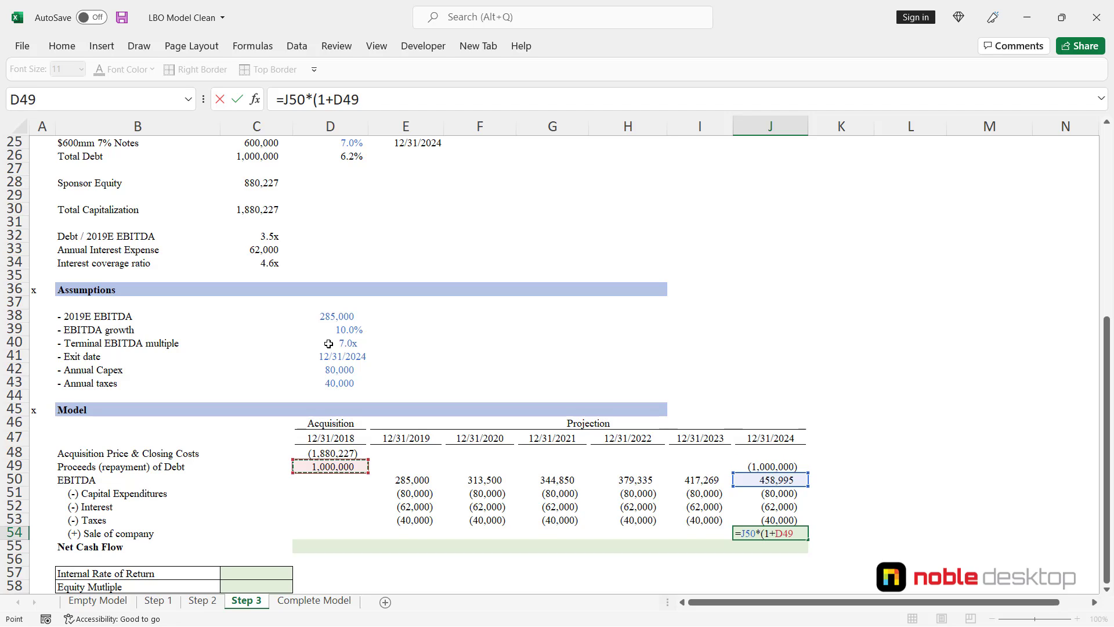
key("Up")
key("Up")
key("Up")
key("Up")
key("Up")
key("Up")
key("Up")
key("Up")
key("Up")
key("Up")
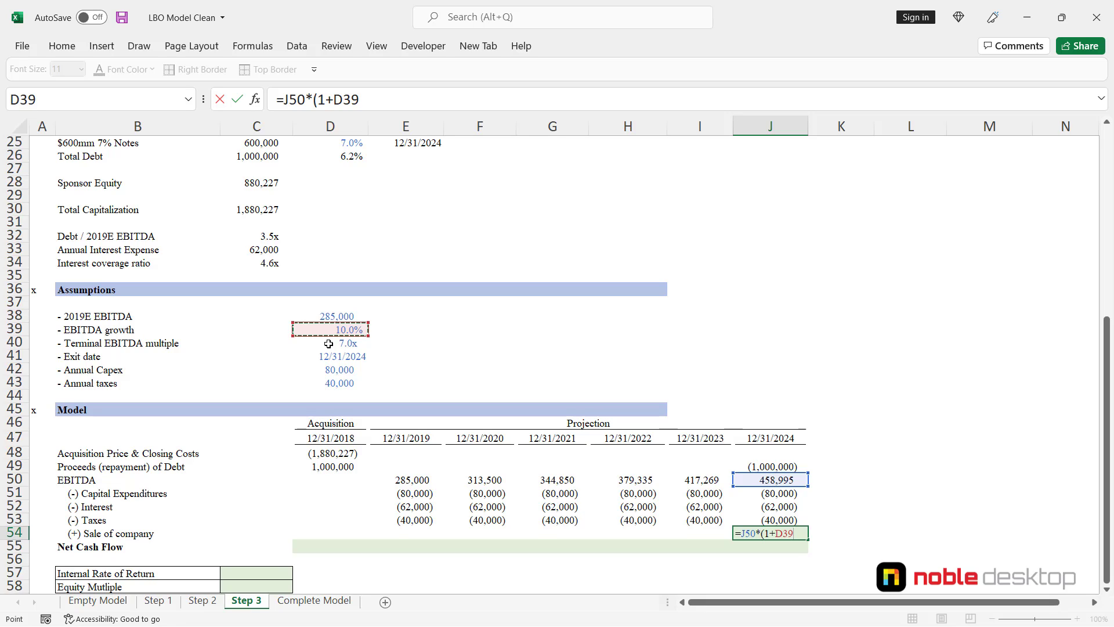
type(")*")
left_click(343, 347)
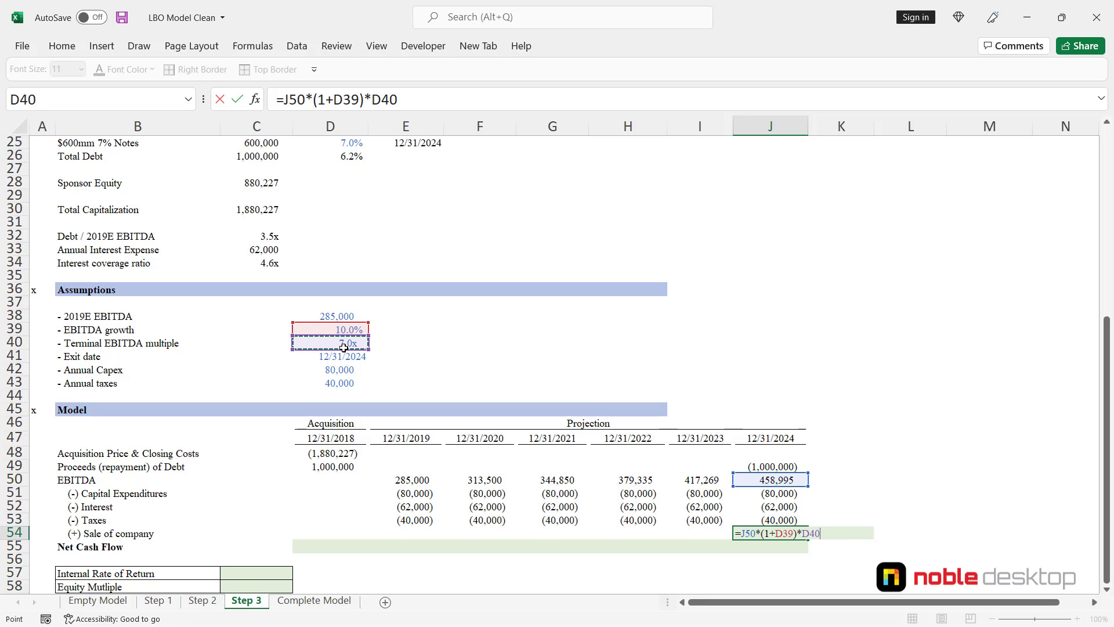
key("ctrl+Return")
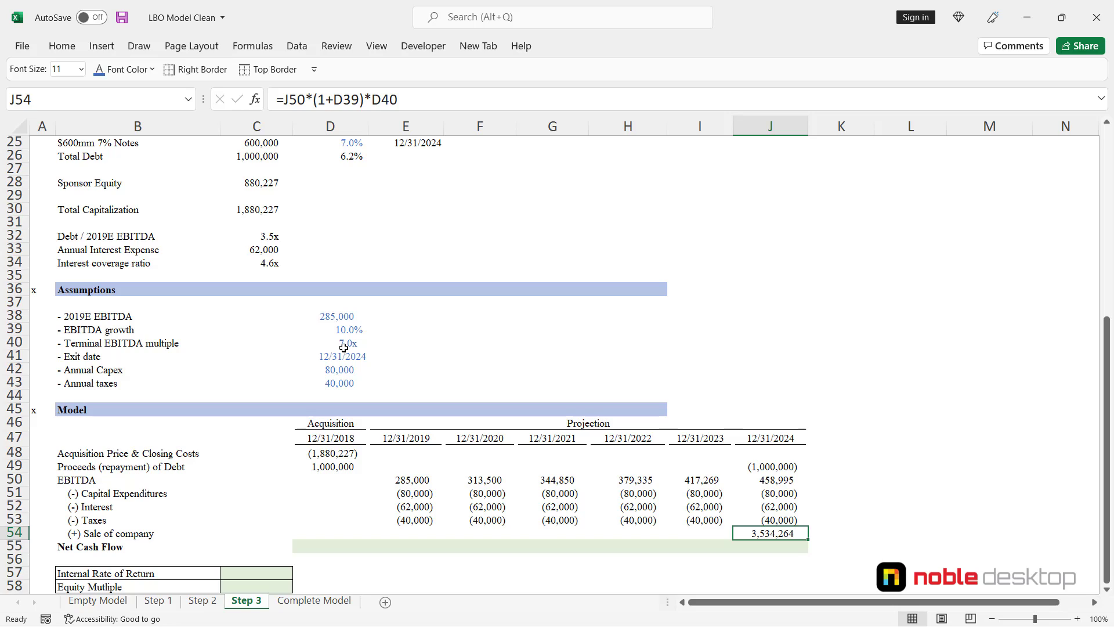
Total the 12/31/2018 net cash flow in cell D55 with the formula =SUM(D48:D54).
key("Down")
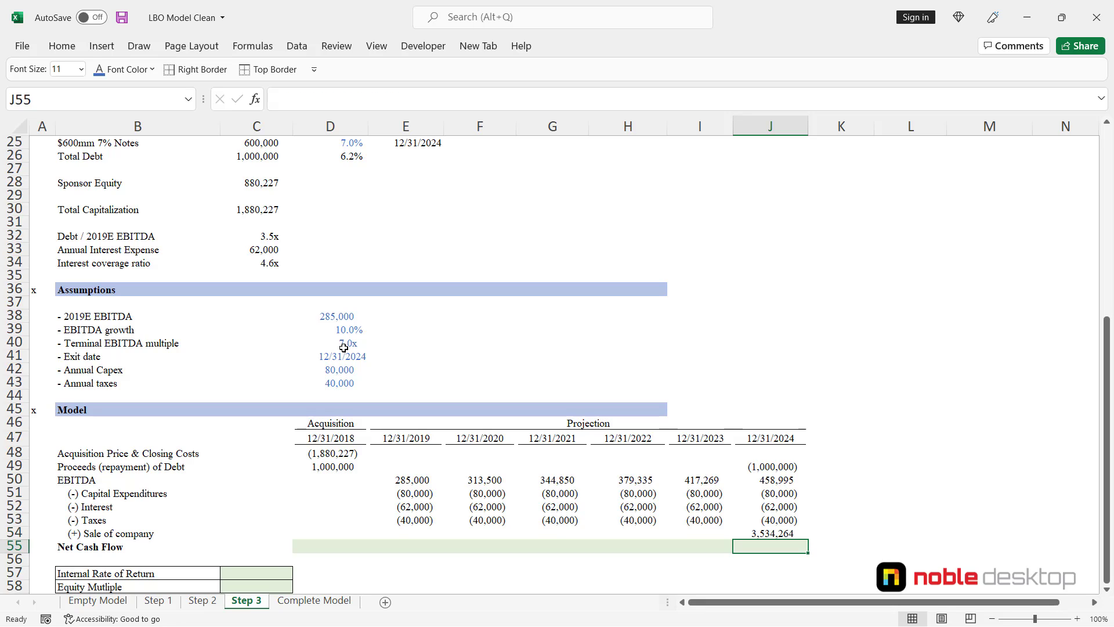
key("ctrl+Left")
key("Right")
key("Right")
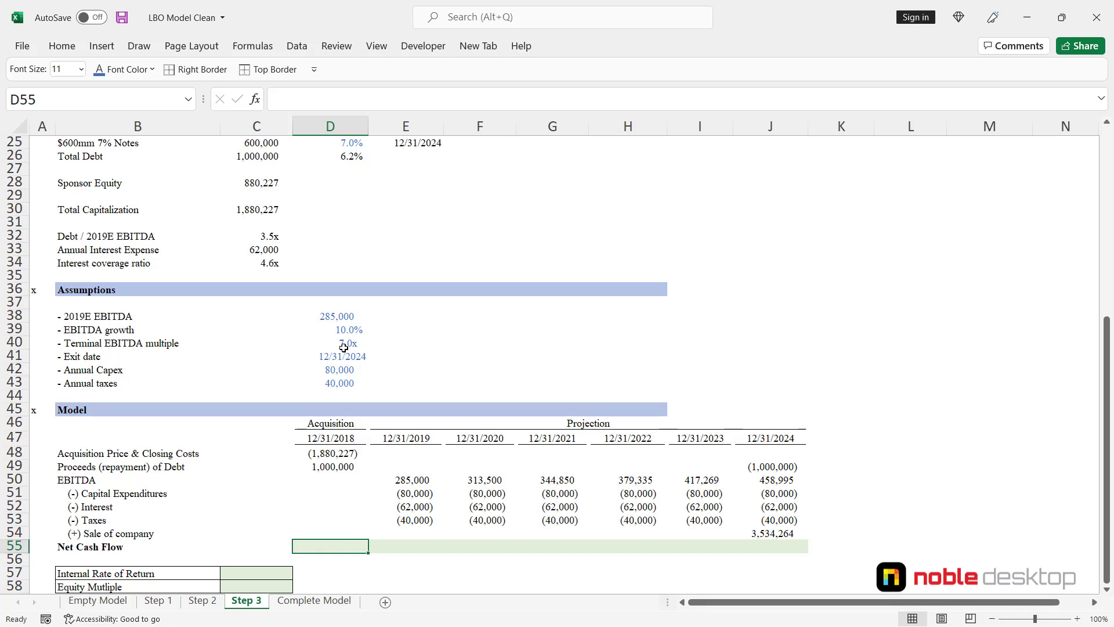
key("alt+equal")
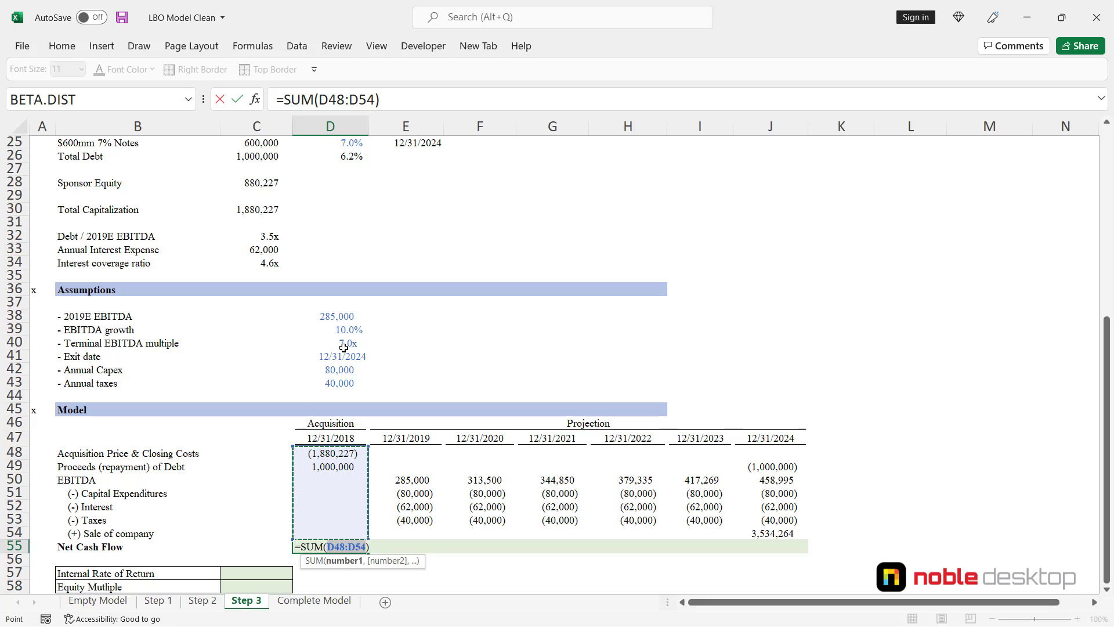
key("ctrl+Return")
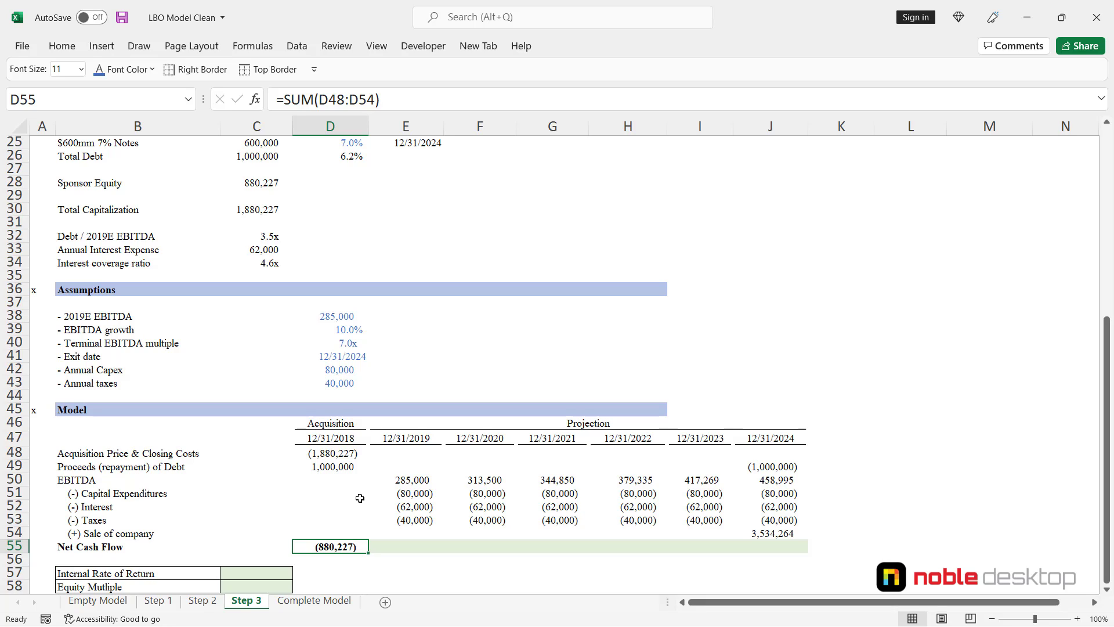
Fill the net cash flow sum from D55 across all projection years through J55.
key("Up")
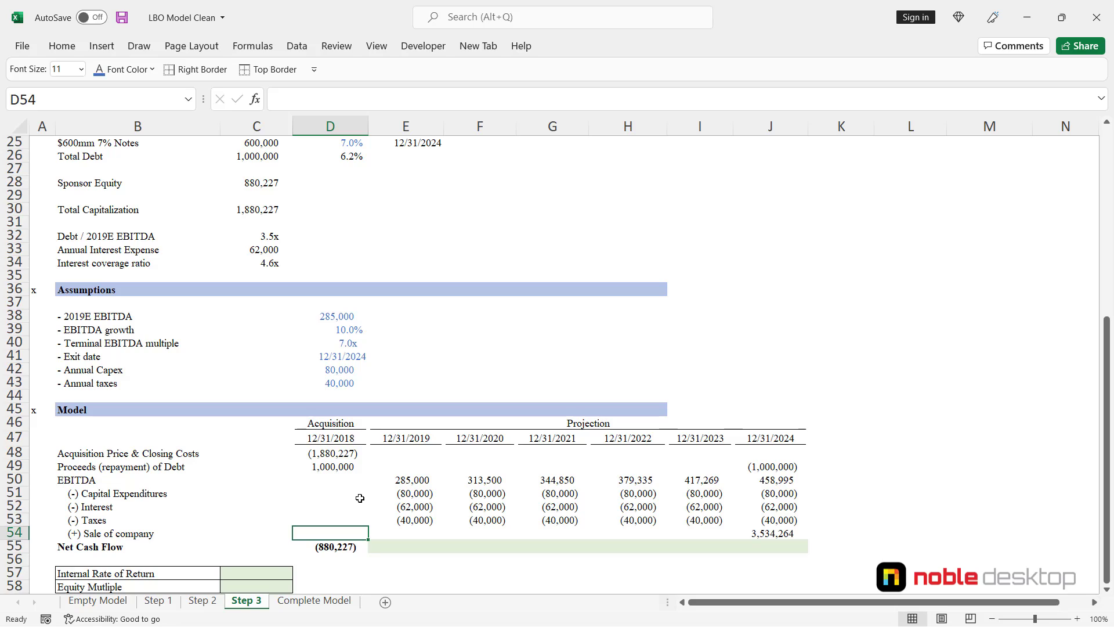
key("ctrl+Right")
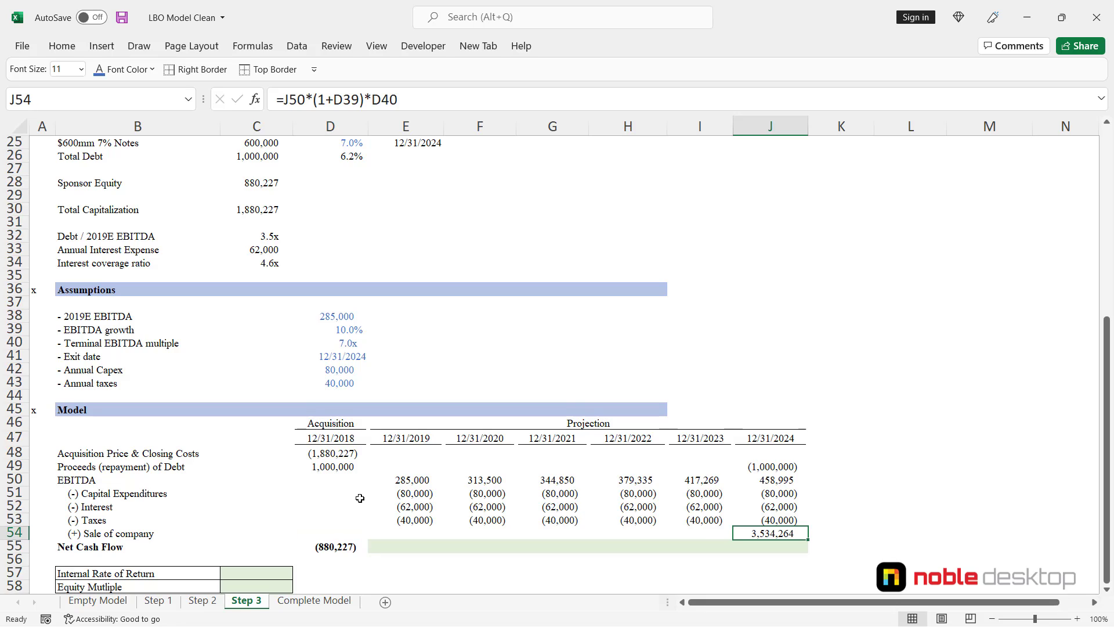
key("Down")
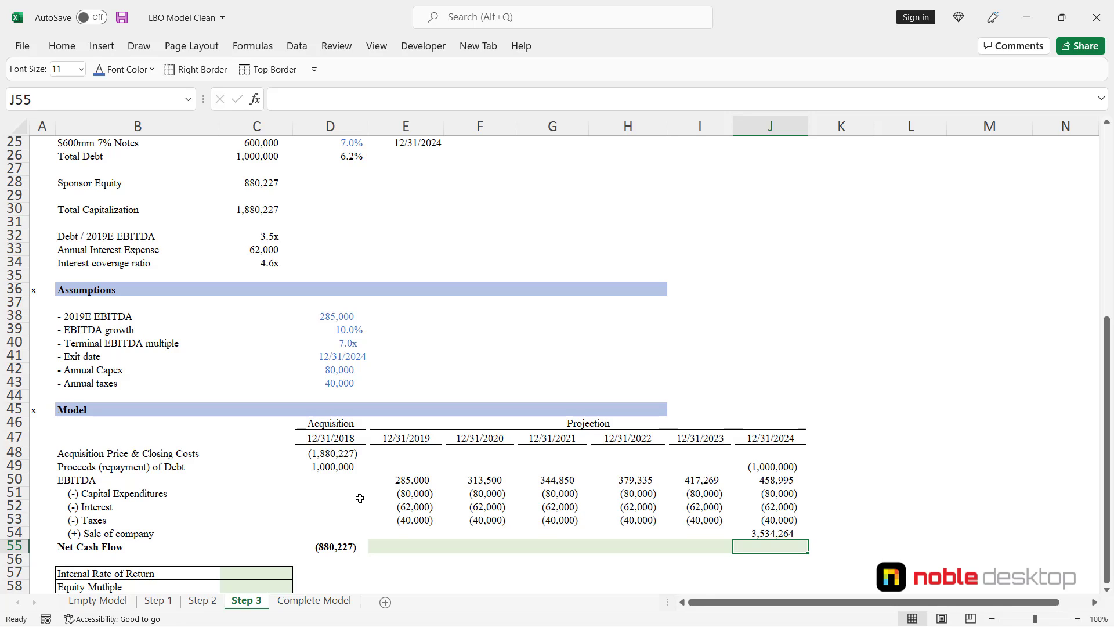
key("ctrl+shift+Left")
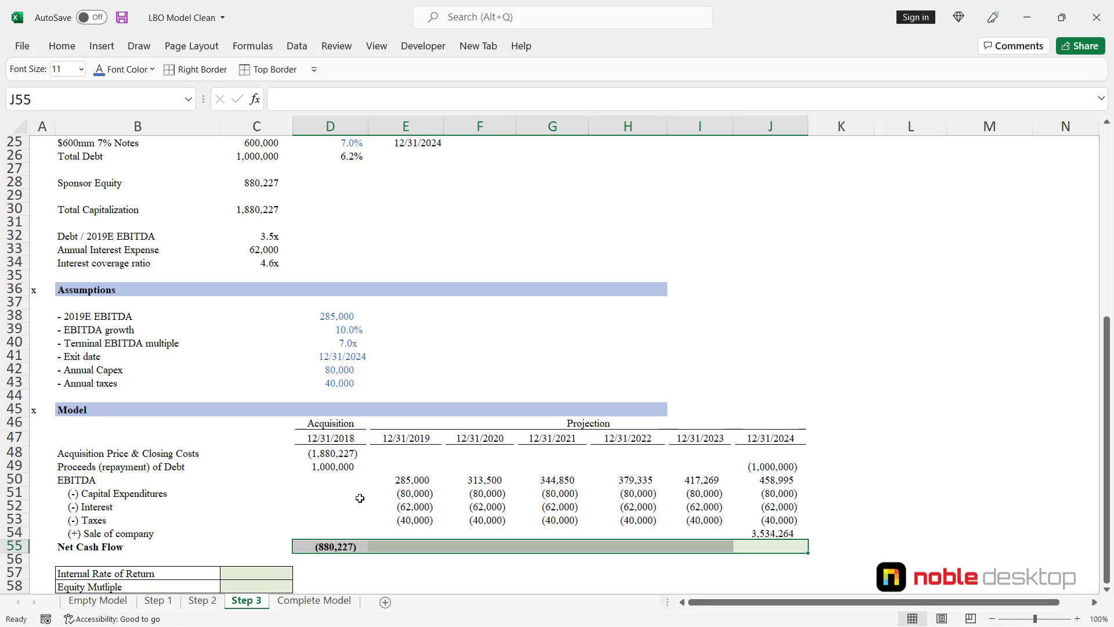
key("ctrl+r")
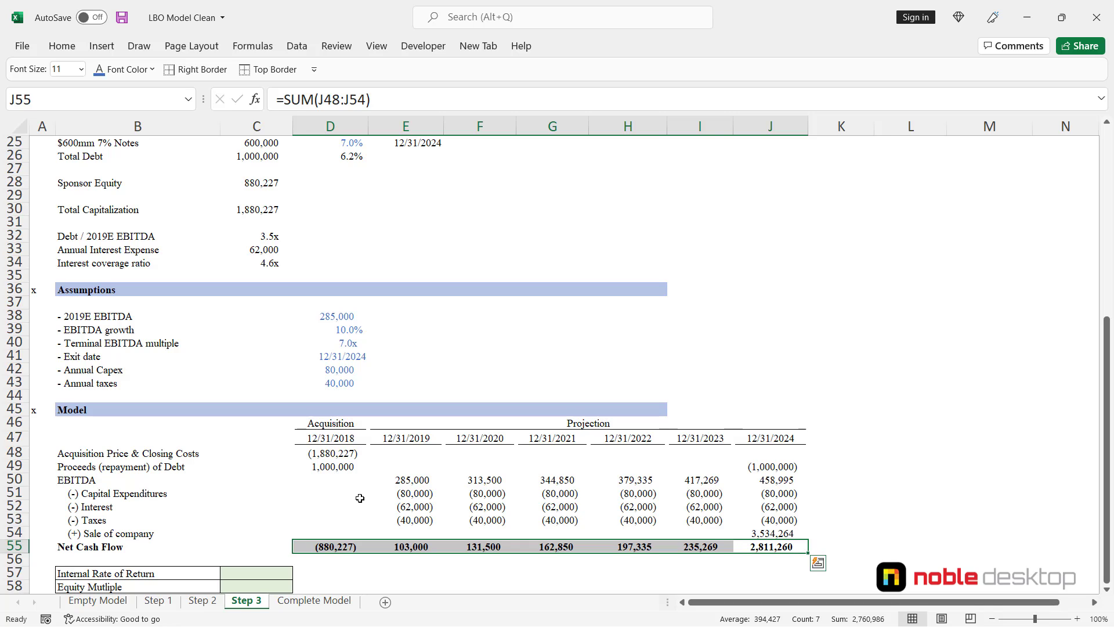
scroll(359, 498, "down", 4)
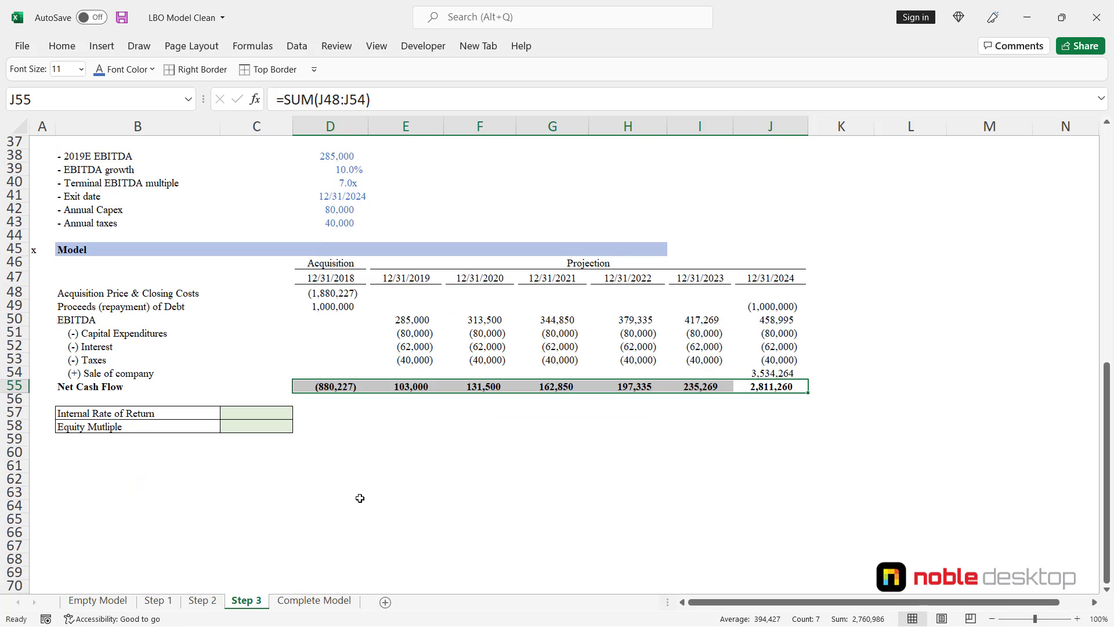